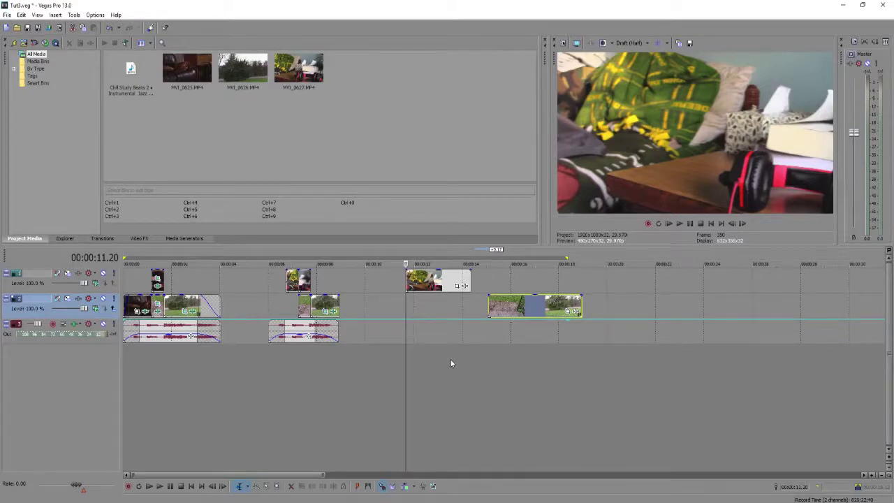
left_click(367, 308)
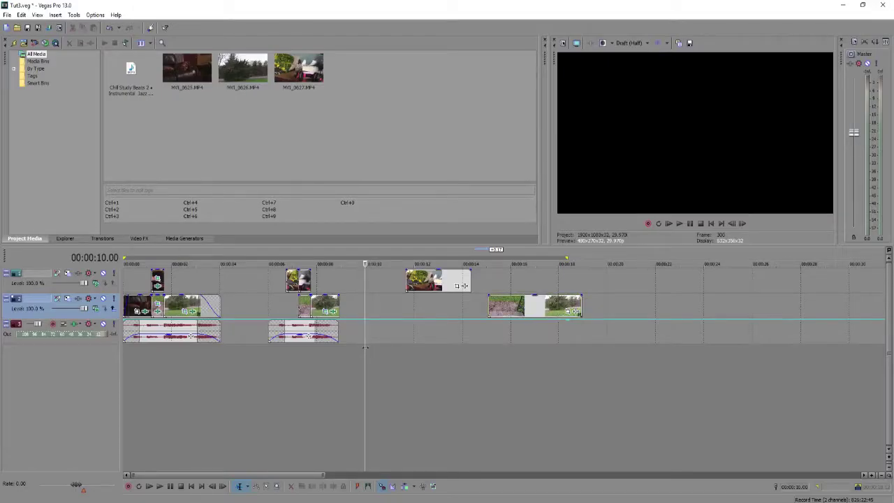
left_click(382, 348)
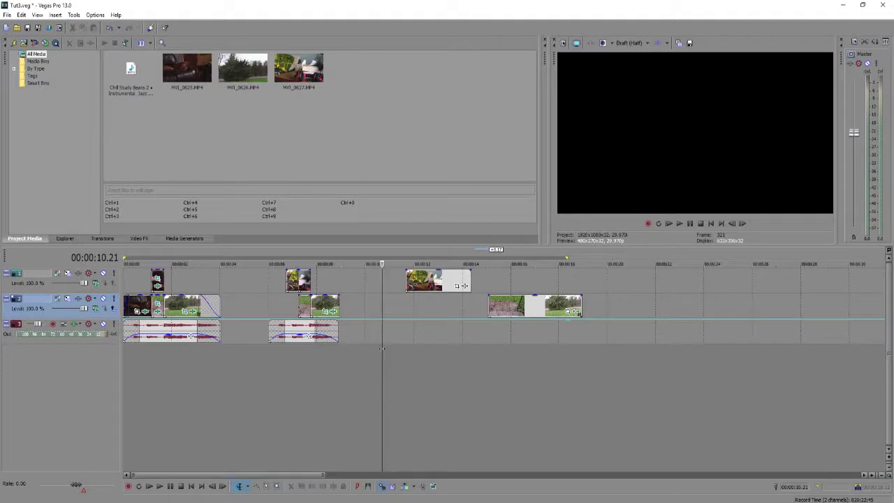
left_click(364, 343)
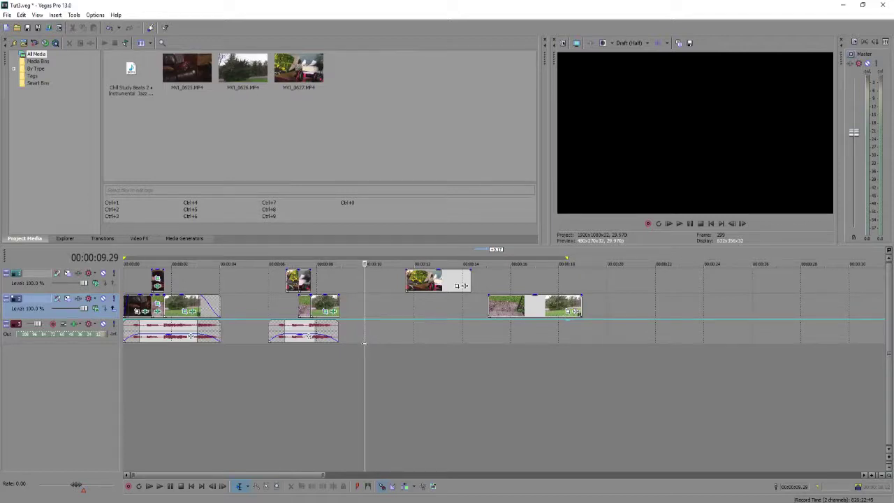
left_click(366, 342)
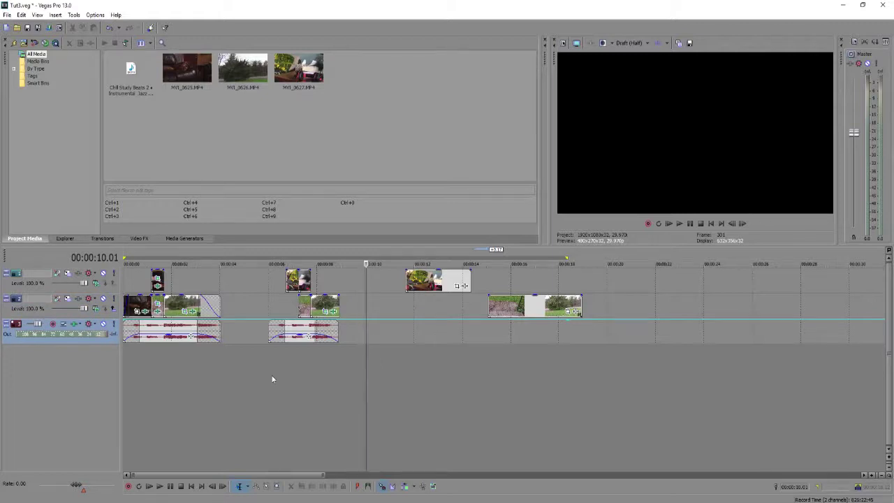
Examine the finished example transition around 00:00:07.05 frame by frame as the book's edge enters the shot.
left_click(287, 369)
scroll(287, 372, "up", 6)
left_click(554, 364)
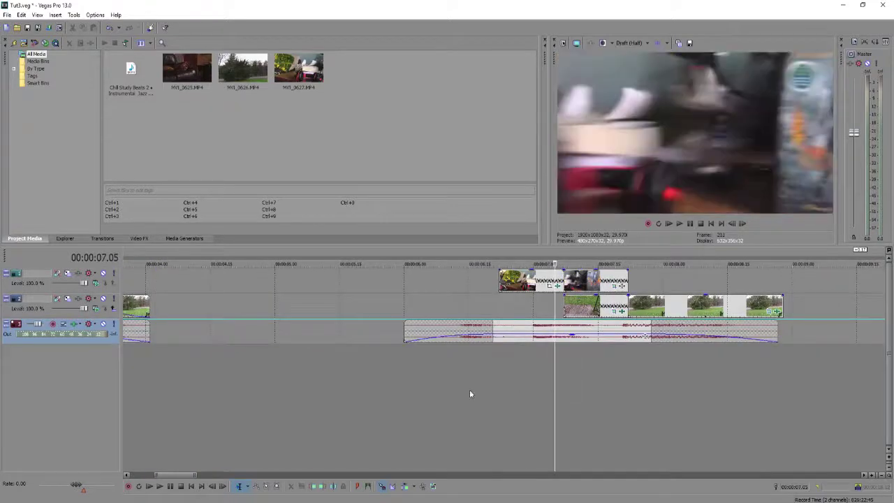
scroll(482, 391, "down", 4)
scroll(517, 370, "up", 6)
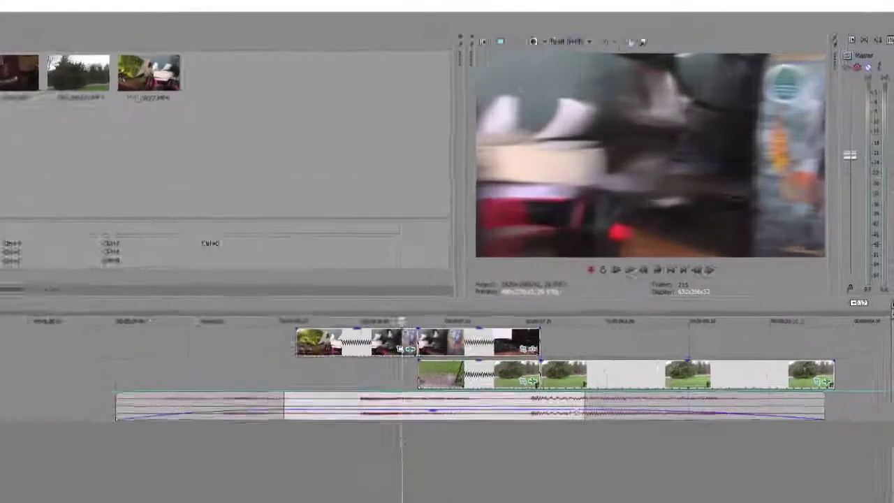
key("Right")
key("Right")
key("Right")
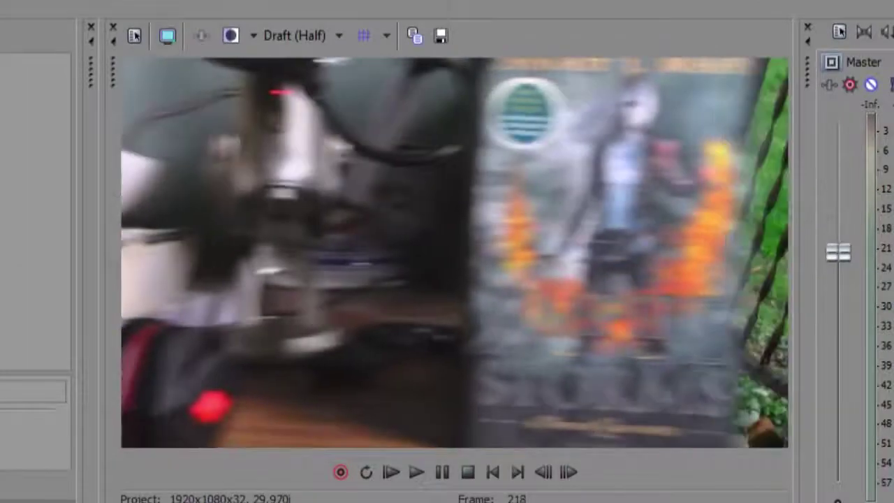
key("Right")
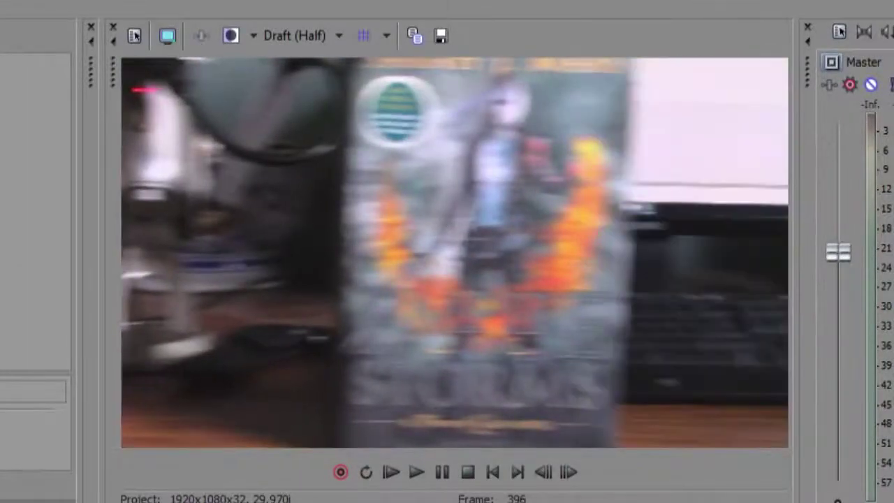
Step back and forth through the unmasked indoor clip's frames where the camera pans past the book.
key("Left")
key("Right")
key("Right")
key("Right")
key("Right")
key("Right")
key("Right")
key("Right")
key("Right")
key("Right")
key("Right")
key("Right")
key("Left")
key("Left")
key("Left")
key("Left")
key("Left")
key("Left")
key("Left")
key("Left")
key("Left")
key("Left")
key("Left")
key("Left")
key("Left")
key("Right")
key("Right")
key("Right")
key("Right")
key("Right")
key("Right")
key("Right")
key("Right")
key("Right")
key("Right")
key("Right")
key("Right")
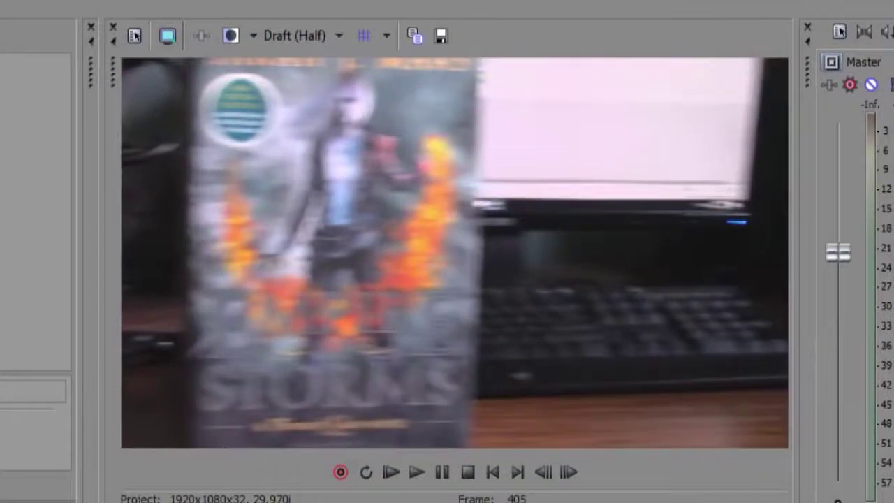
key("Left")
key("Left")
key("Left")
key("Left")
key("Left")
key("Left")
key("Left")
key("Left")
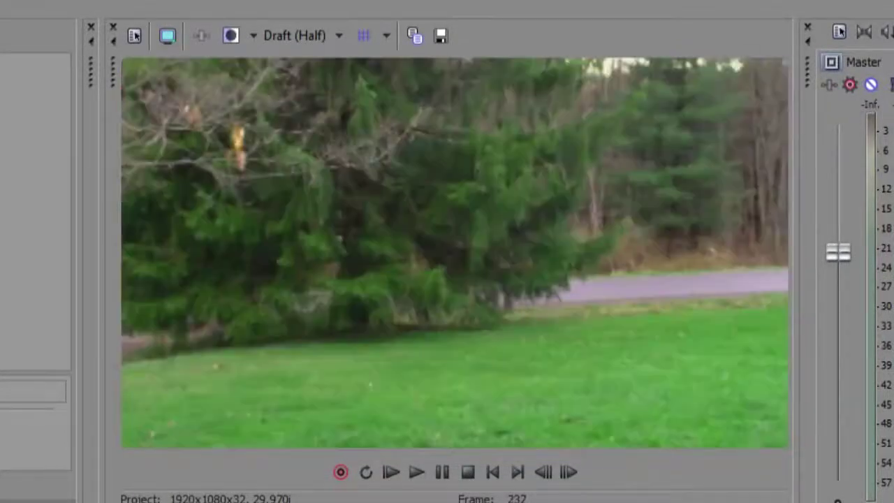
Step back and forth through the finished example where the book's edge wipes the desk shot into the outdoor shot.
key("Left")
key("Left")
key("Left")
key("Left")
key("Left")
key("Left")
key("Left")
key("Left")
key("Left")
key("Left")
key("Left")
key("Left")
key("Left")
key("Left")
key("Left")
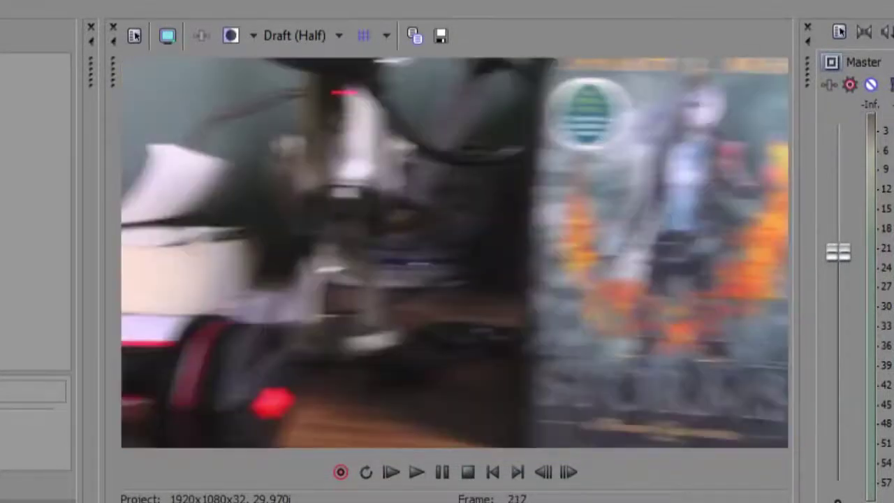
key("Right")
key("Right")
key("Right")
key("Right")
key("Right")
key("Right")
key("Right")
key("Right")
key("Right")
key("Right")
key("Right")
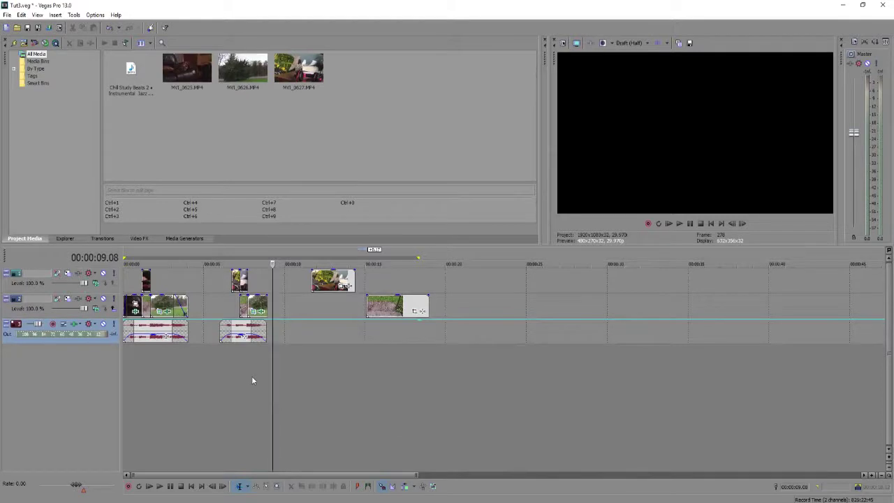
Move the unmasked indoor clip on the upper video track five frames earlier.
scroll(448, 290, "up", 3)
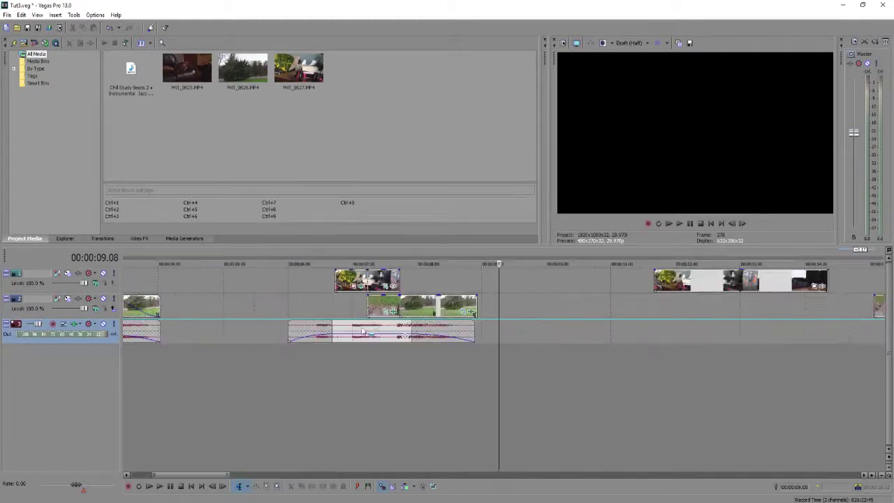
left_click(500, 304)
scroll(512, 307, "up", 4)
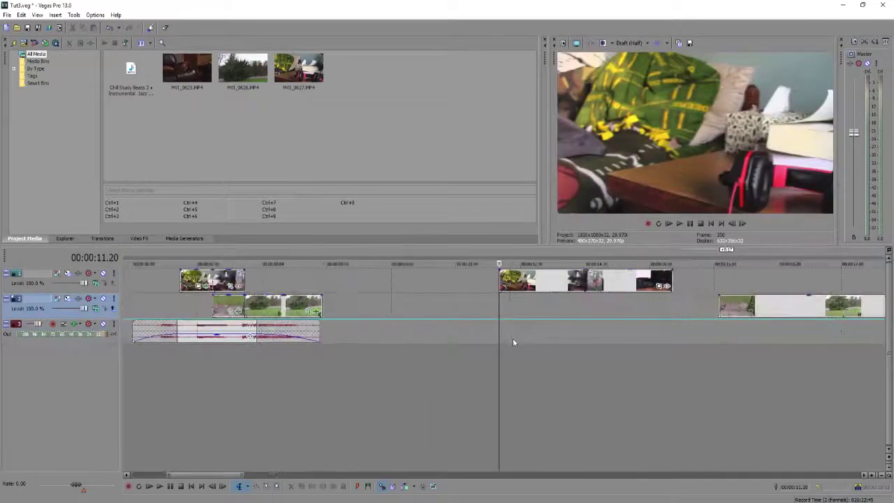
left_click(505, 280)
scroll(501, 332, "down", 3)
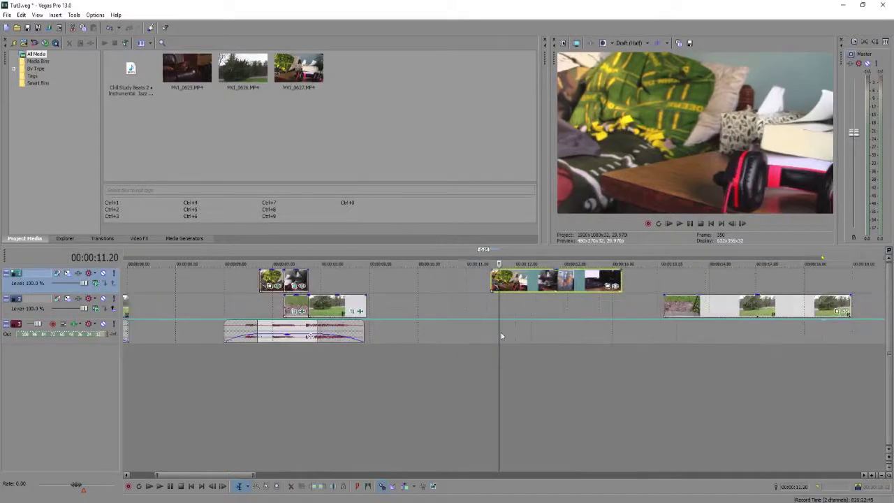
left_click(421, 336)
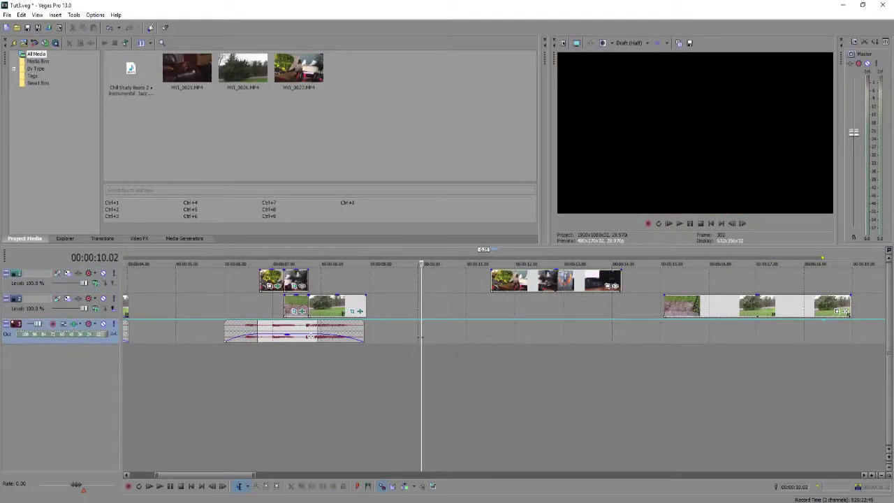
Play through the unedited indoor and outdoor clips, and shift the outdoor clip slightly earlier on its track.
left_click(492, 299)
key("space")
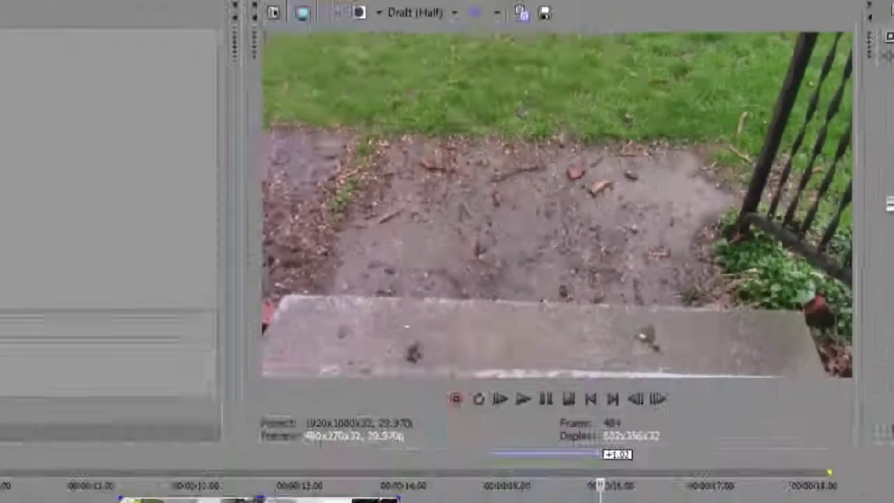
key("space")
left_click_drag(700, 310, 637, 311)
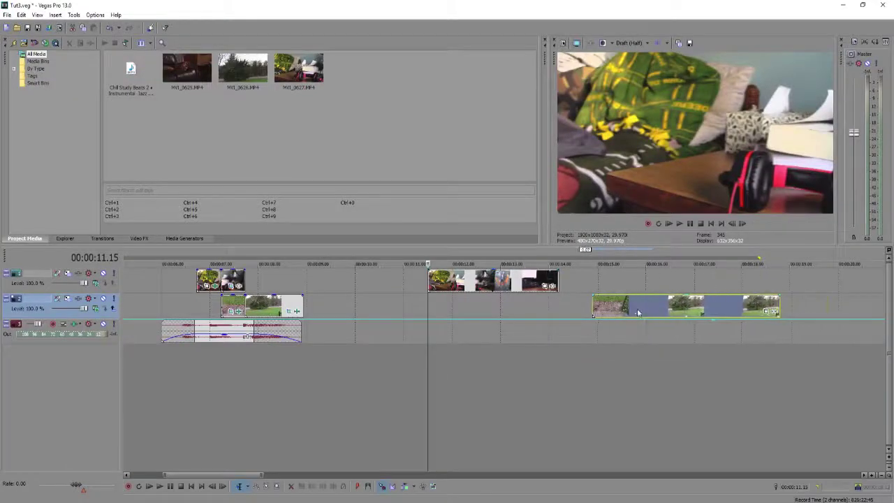
Review the unedited indoor clip's pan past the book and how it leads into the outdoor clip.
left_click(629, 287)
left_click(500, 308)
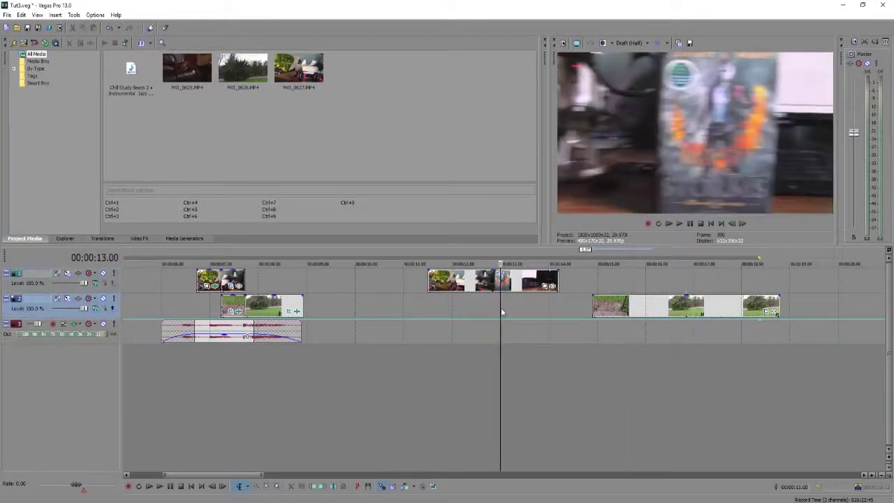
left_click(653, 290)
left_click(505, 308)
left_click(484, 307)
key("space")
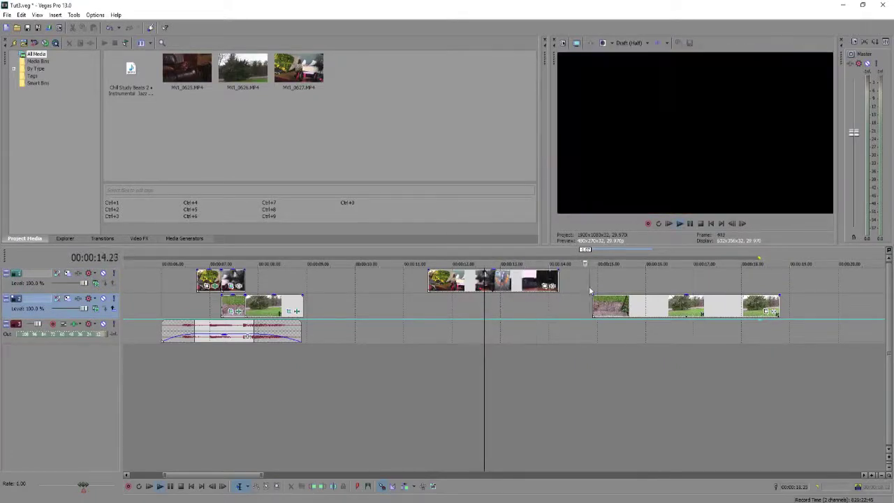
left_click(592, 288)
key("space")
left_click(475, 305)
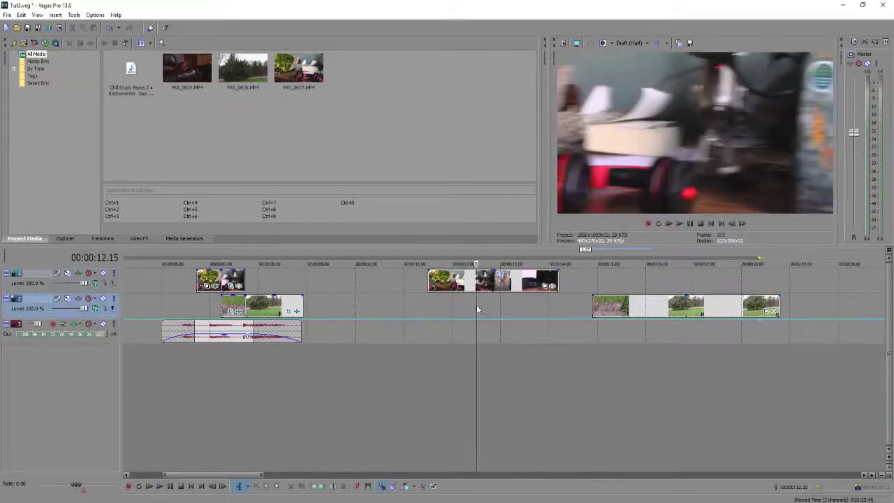
key("space")
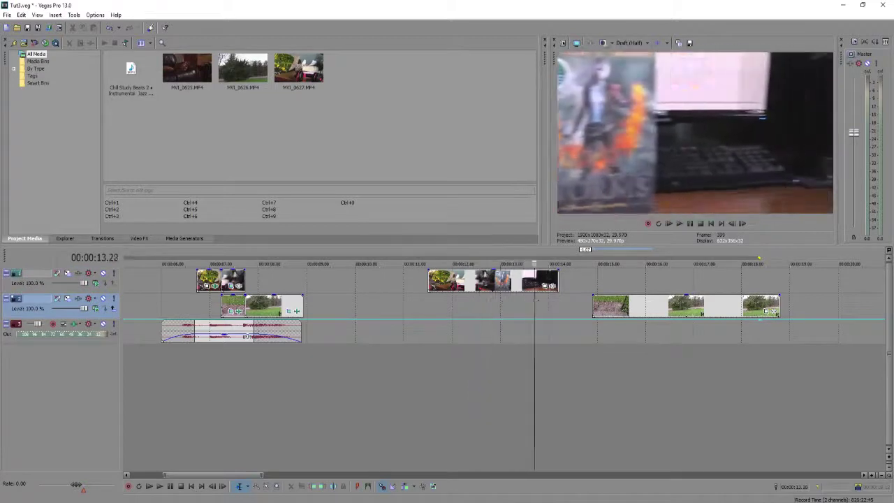
left_click(531, 302)
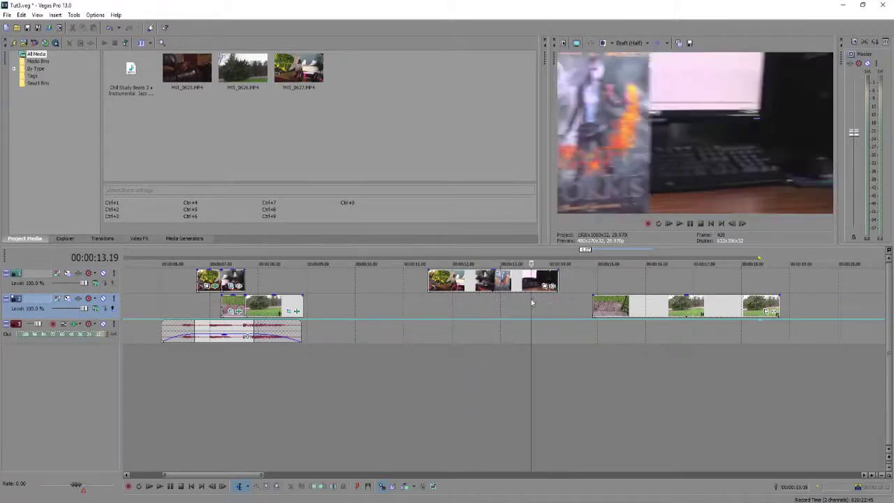
Open Event Pan/Crop for the unedited indoor clip with the playhead at 00:00:13.00 and turn on Sync Cursor.
left_click(500, 300)
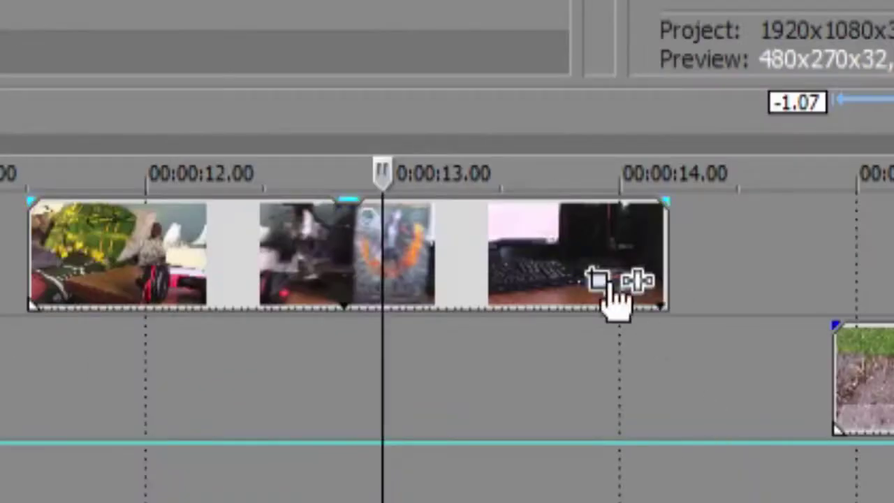
left_click(599, 281)
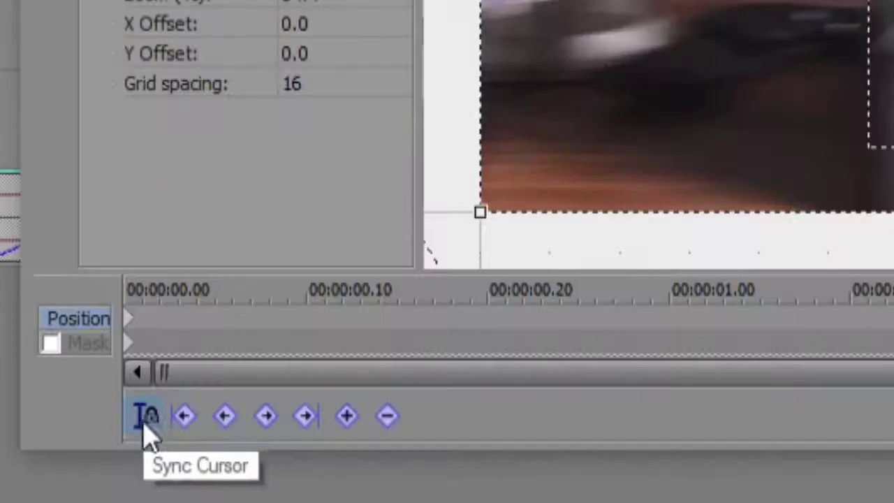
left_click(200, 384)
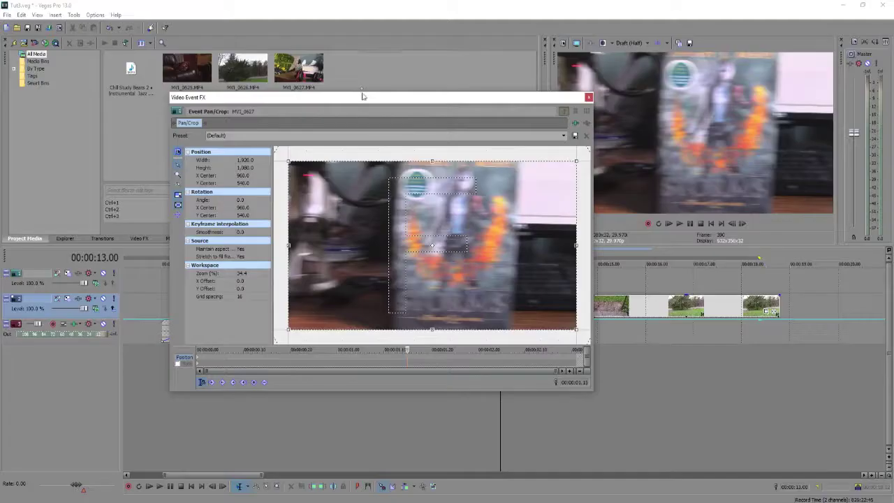
left_click_drag(363, 96, 298, 48)
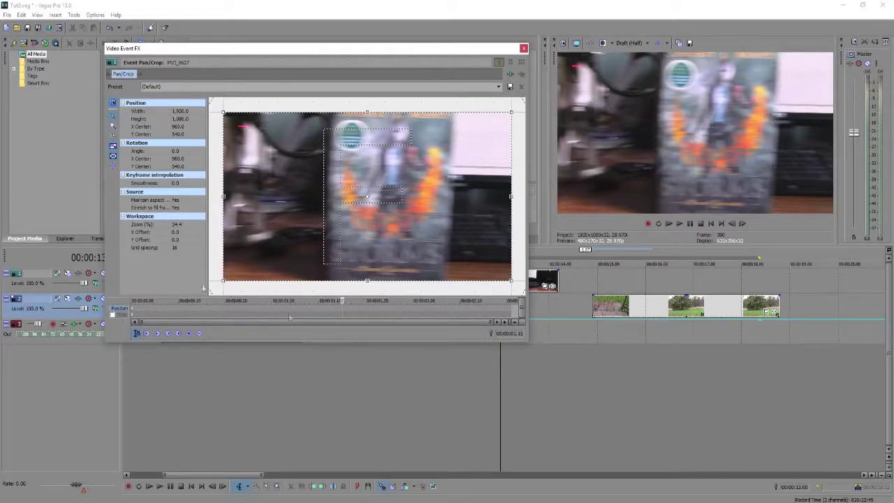
Position the Pan/Crop cursor at 00:00:01.08, before the book's trailing edge enters the frame, and enable the mask.
mouse_move(342, 301)
left_mouse_down()
mouse_move(324, 300)
mouse_move(351, 301)
left_mouse_up()
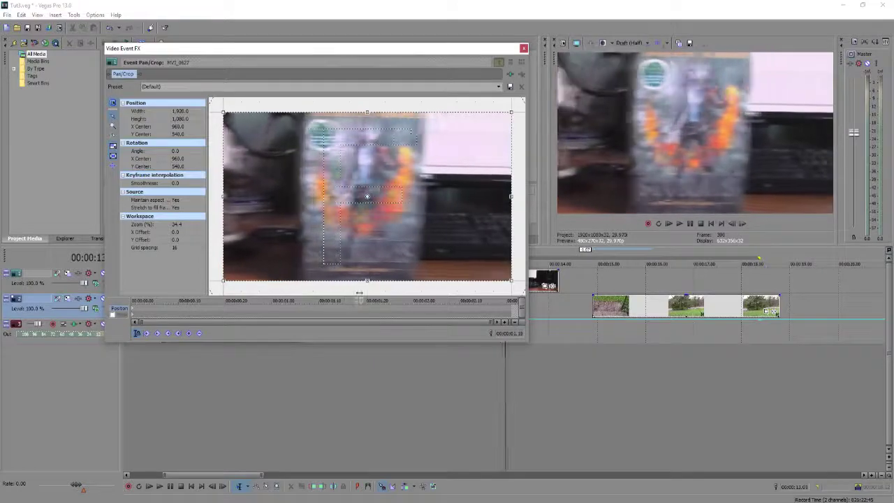
left_click_drag(349, 292, 319, 301)
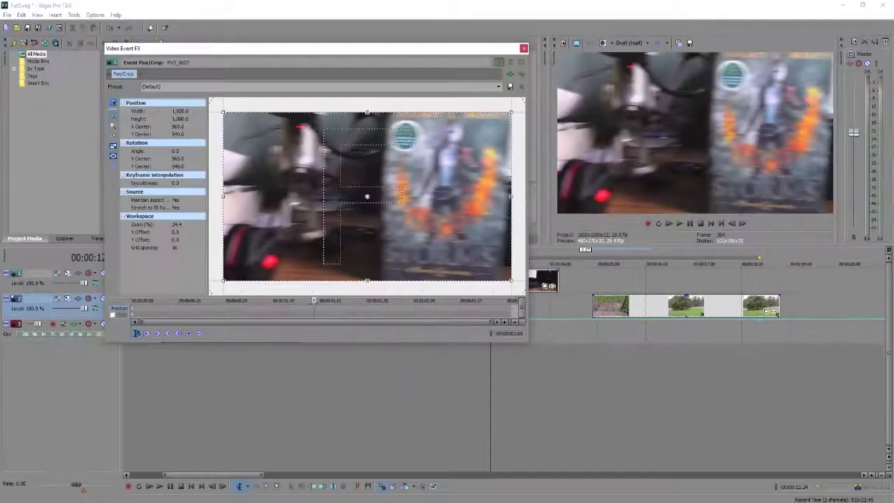
left_click_drag(314, 301, 309, 301)
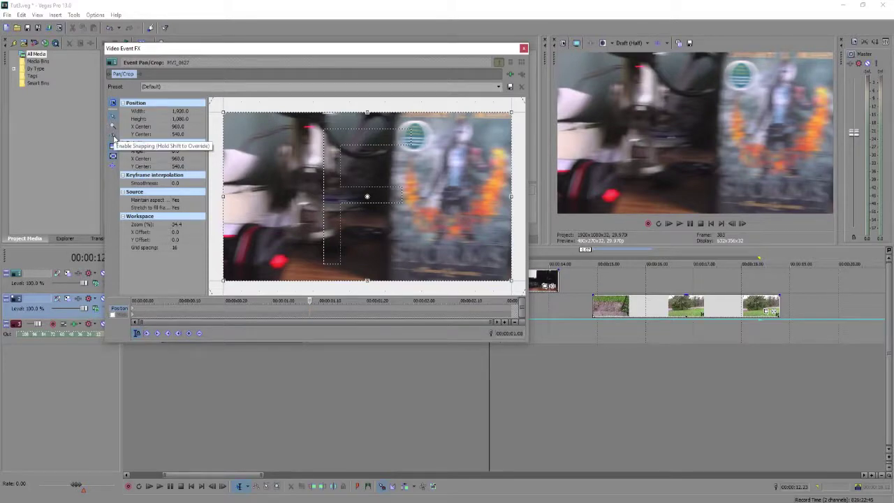
left_click(112, 315)
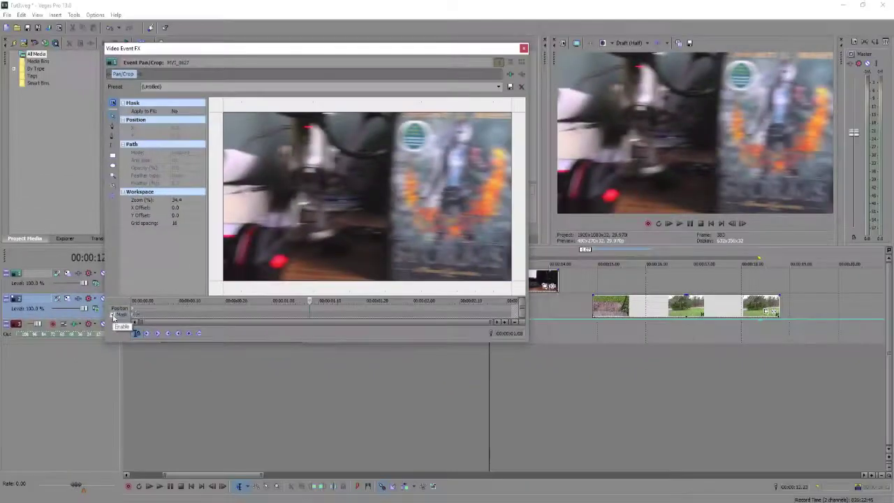
Draw a rectangular mask slightly larger than the whole frame, and deselect its points with the edit tool active.
left_click(113, 156)
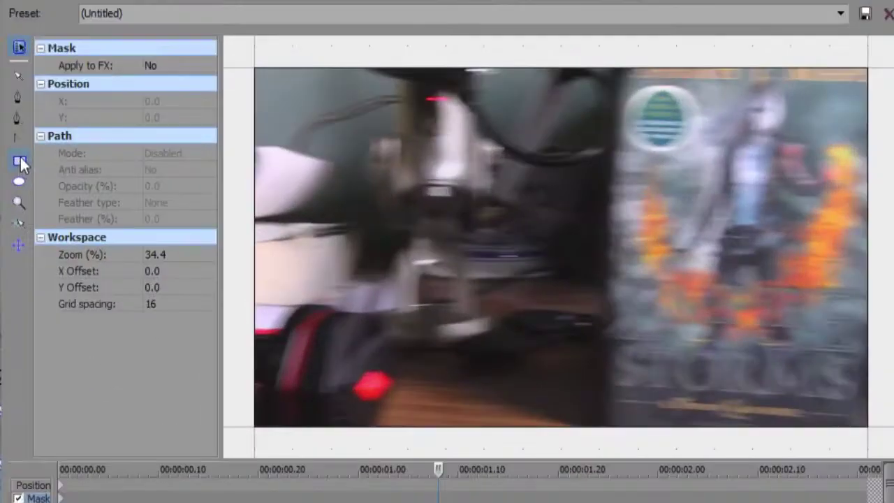
left_click_drag(247, 63, 874, 436)
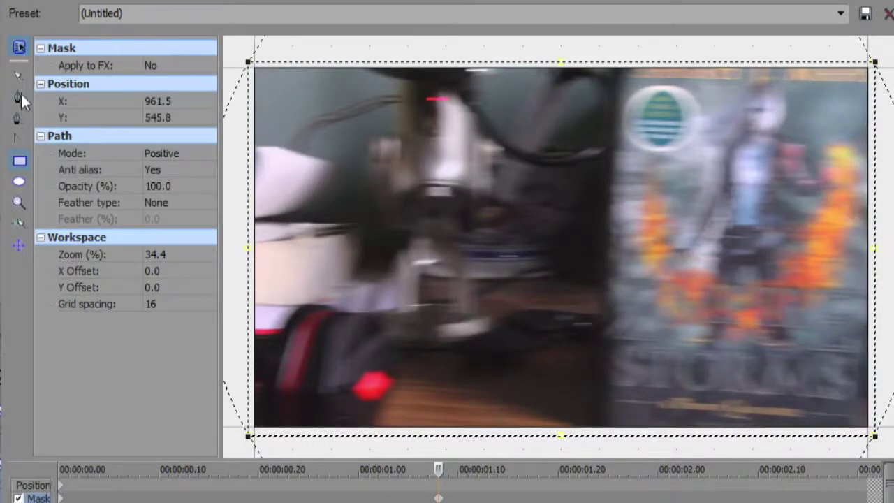
left_click(18, 76)
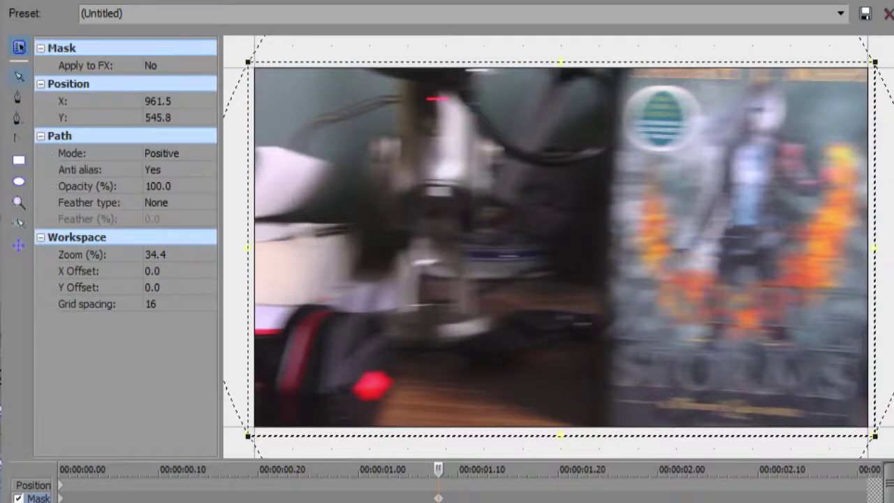
left_click(879, 447)
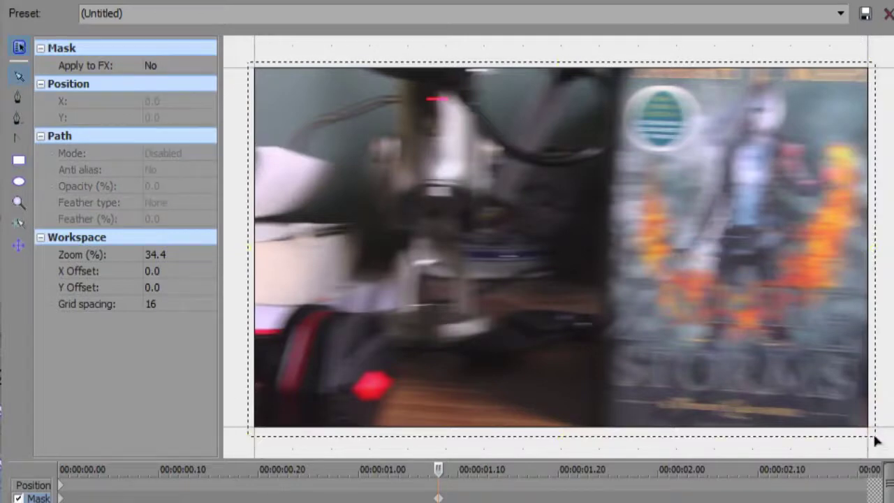
Move the mask's lower-right corner inward so the mask begins to follow the book's trailing edge.
left_click(877, 440)
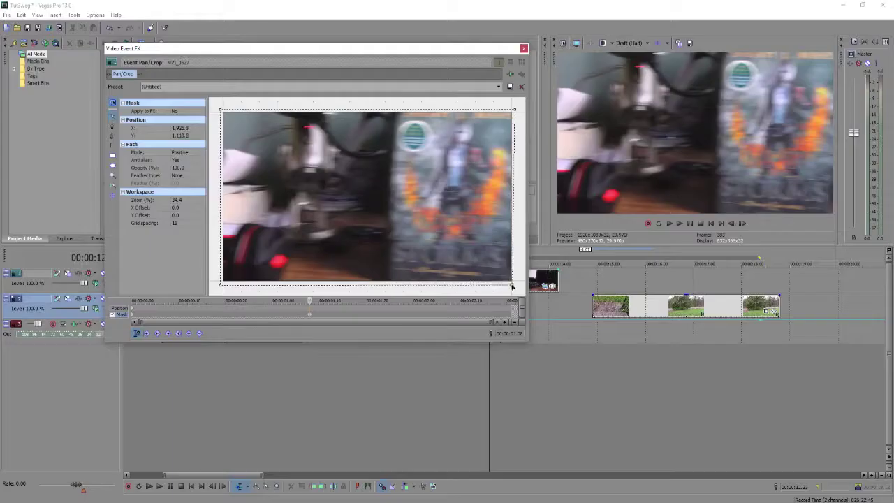
left_click_drag(876, 438, 858, 432)
left_click_drag(507, 283, 505, 285)
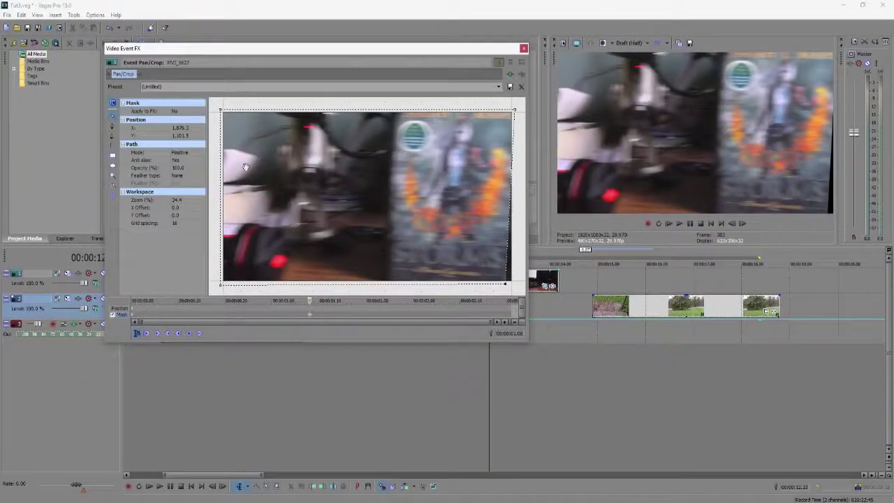
Set the mask path's feather type to Both and the feather amount to 11.2%.
left_click(202, 176)
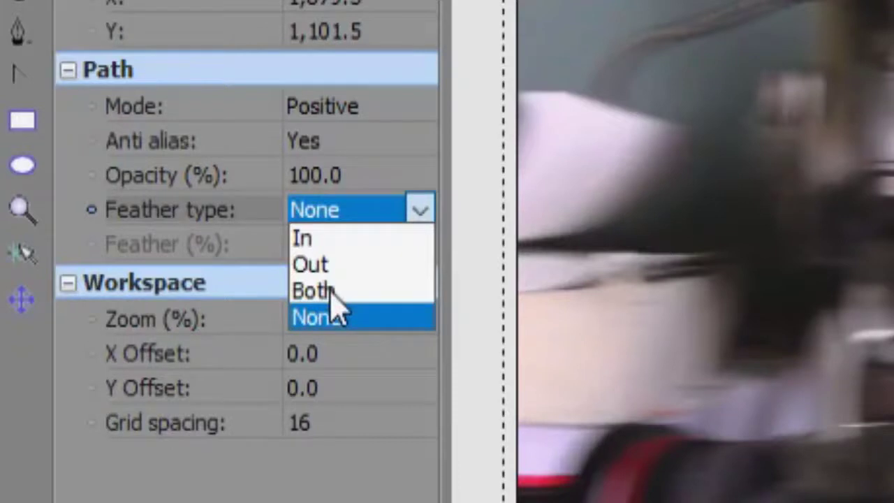
left_click(332, 291)
left_click(395, 254)
left_click(413, 255)
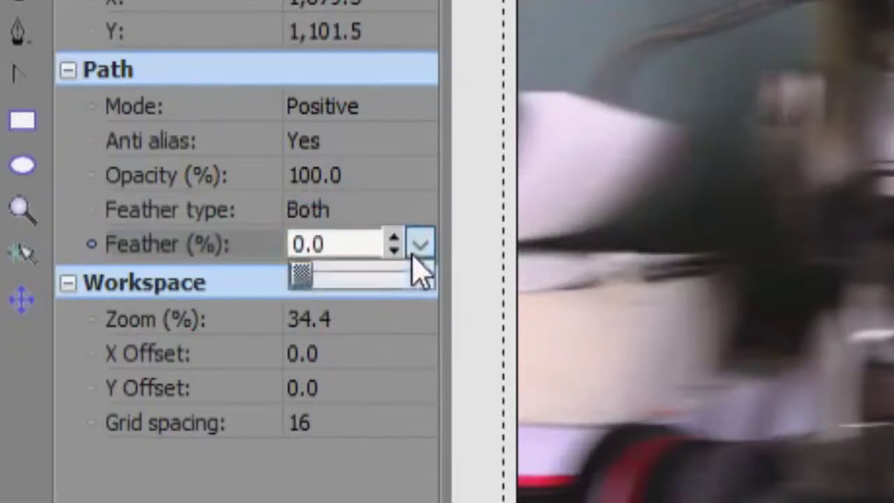
left_click_drag(302, 273, 329, 276)
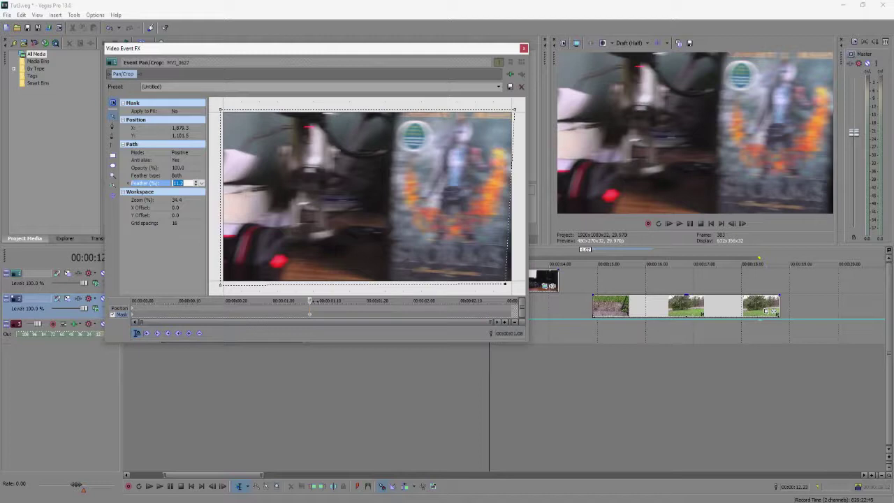
Advance the mask by one frame and move its lower-right and upper-right corners onto the book's trailing edge.
mouse_move(309, 301)
left_mouse_down()
mouse_move(336, 301)
mouse_move(314, 301)
left_mouse_up()
key("Left")
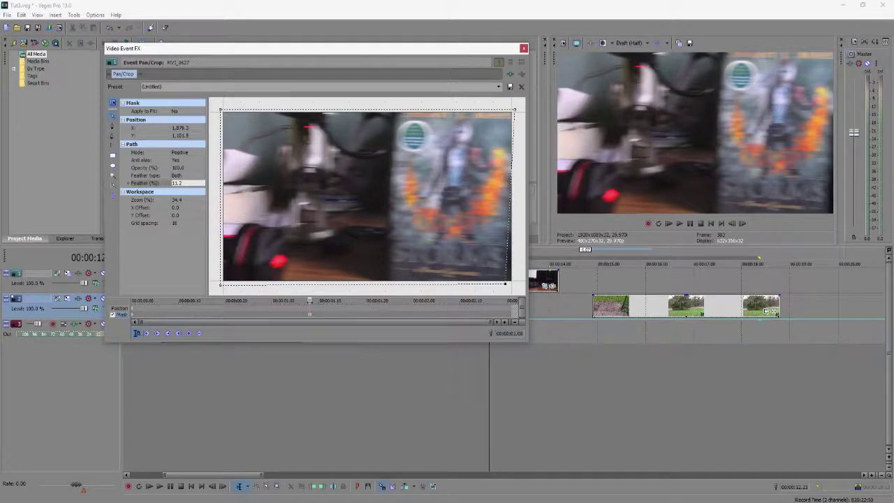
key("Right")
left_click_drag(506, 285, 496, 284)
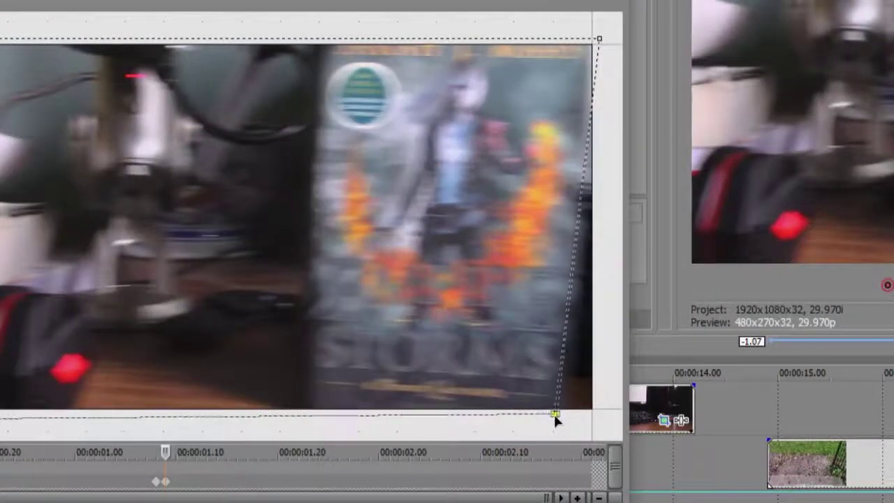
left_click_drag(555, 415, 553, 413)
left_click_drag(599, 38, 586, 40)
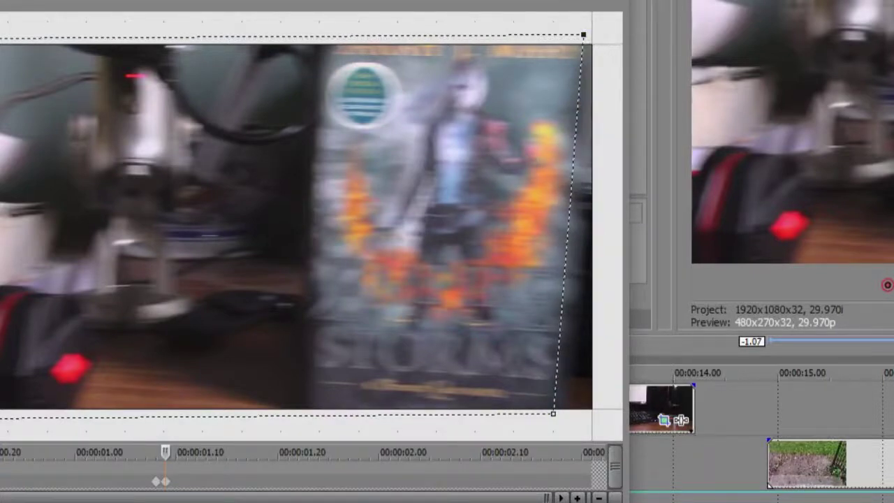
Keyframe the following frame by shifting both right-hand mask corners inward to match the book's moved trailing edge.
left_click(175, 452)
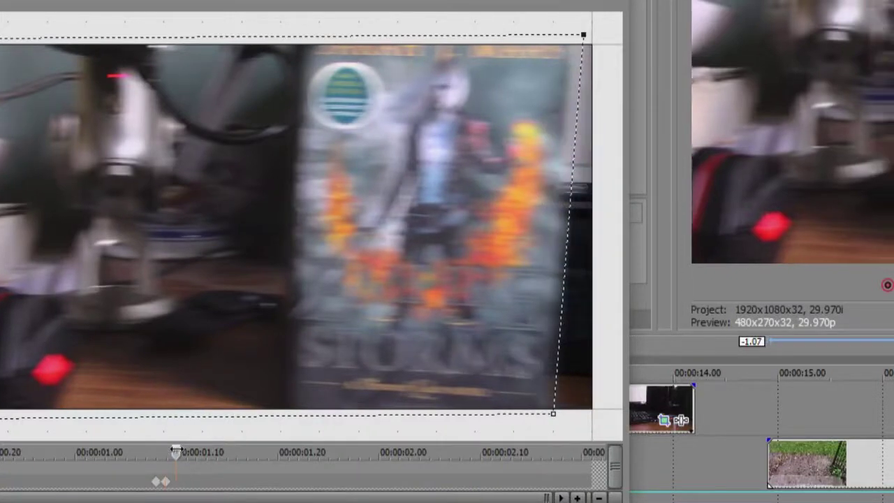
left_click(554, 416)
left_click_drag(554, 418, 534, 411)
left_click_drag(581, 33, 572, 30)
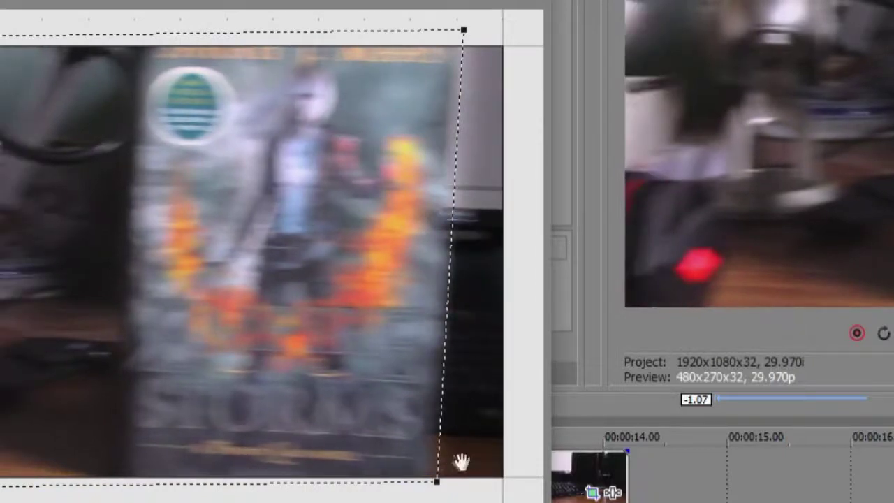
Continue frame by frame, shifting the mask's whole right side along with the book's trailing edge to add keyframes.
left_click_drag(437, 481, 414, 482)
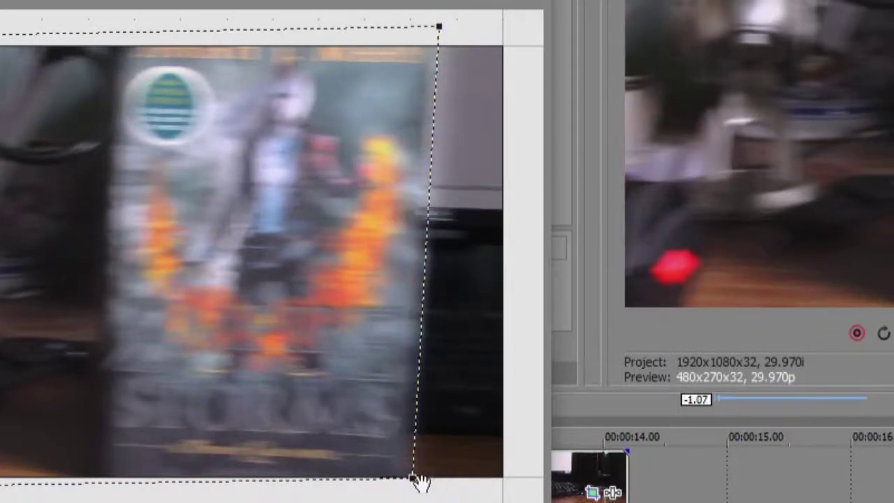
left_click_drag(415, 480, 403, 481)
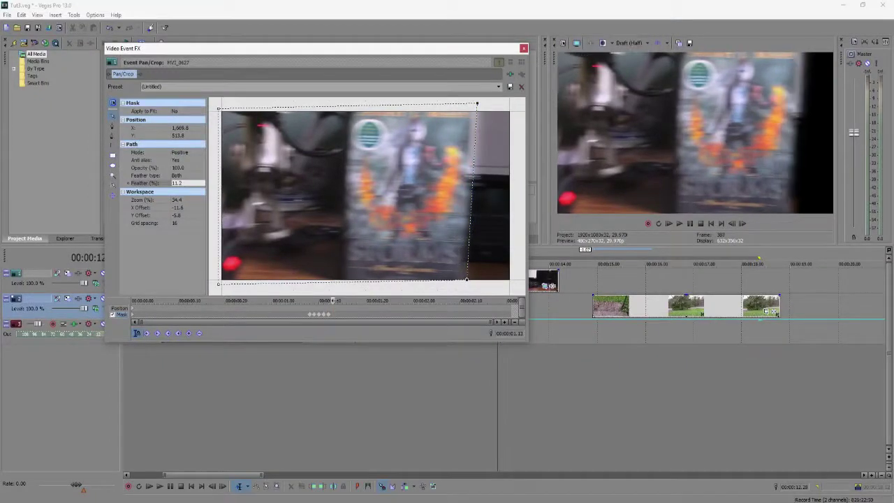
left_click_drag(467, 281, 453, 280)
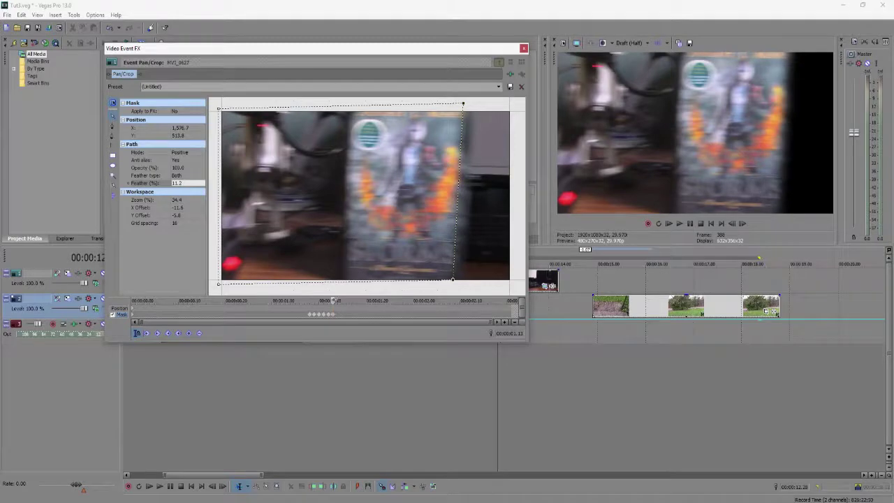
left_click_drag(333, 300, 341, 300)
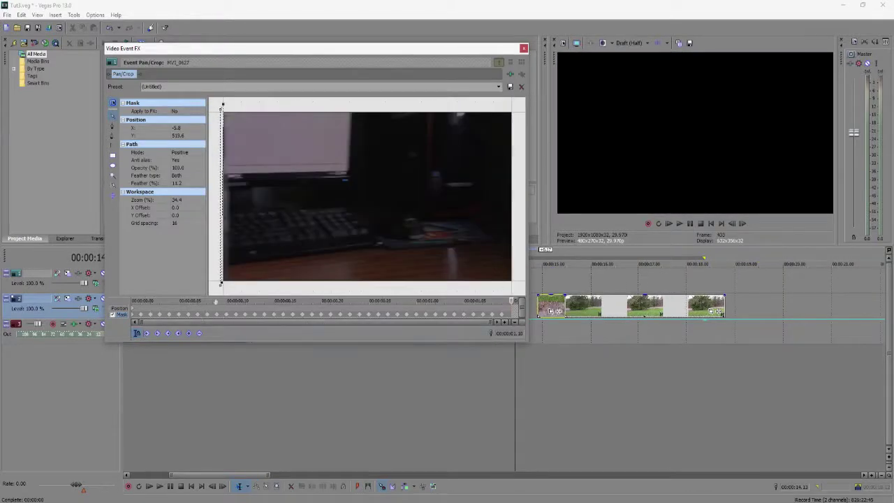
Examine the completed mask animation frame by frame to see how closely it follows the book's trailing edge.
left_click(303, 319)
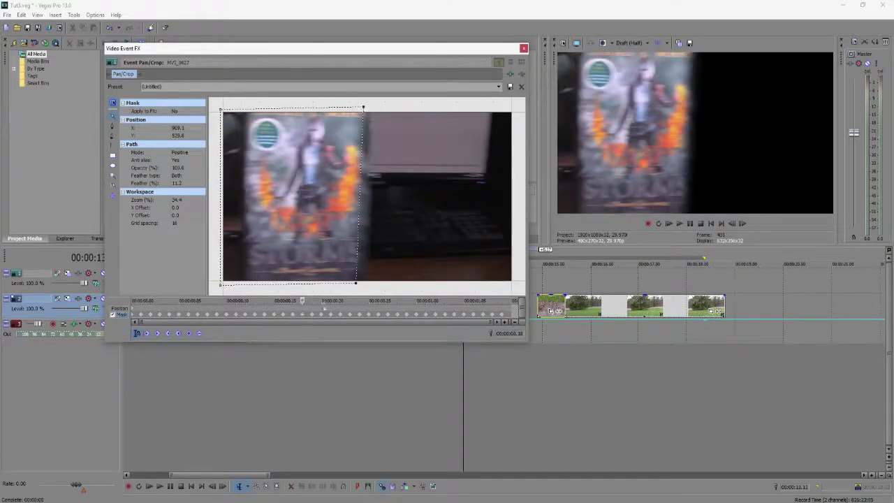
left_click_drag(302, 301, 245, 301)
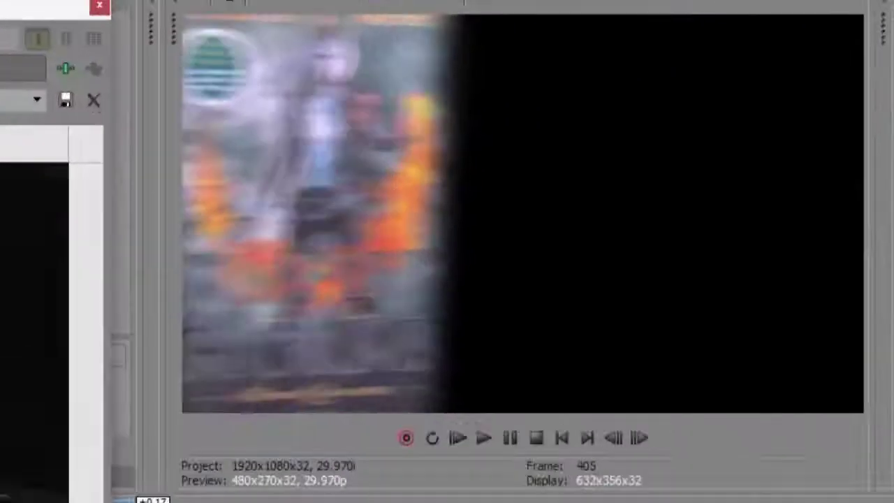
key("Right")
key("Right")
key("Right")
key("Right")
key("Right")
key("Right")
key("Right")
key("Right")
key("Right")
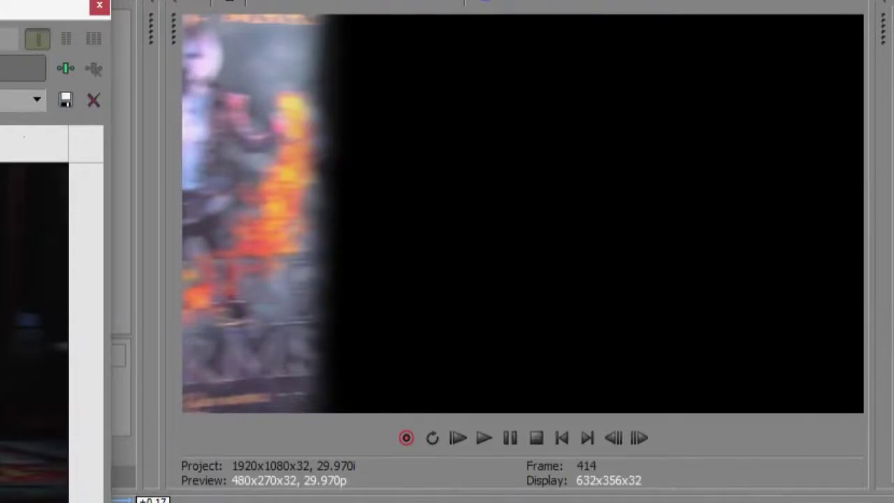
key("Right")
key("Right")
key("Right")
key("Right")
key("Right")
key("Right")
key("Left")
key("Left")
key("Left")
key("Left")
key("Left")
key("Left")
key("Left")
key("Left")
key("Left")
key("Left")
key("Right")
key("Right")
key("Right")
key("Right")
key("Right")
key("Right")
key("Right")
key("Right")
key("Right")
key("Right")
key("Right")
key("Right")
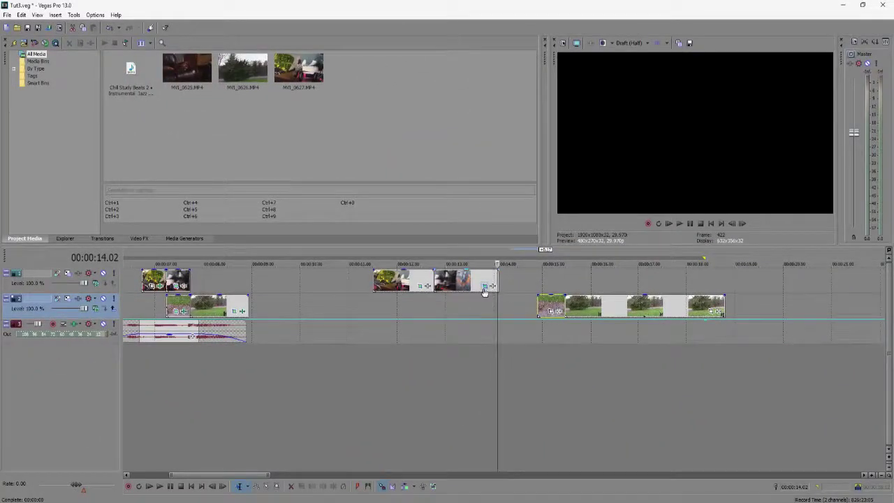
Recheck the masked clip's keyframes in Event Pan/Crop at 00:00:00.28, and close the window.
left_click(484, 288)
left_click(396, 318)
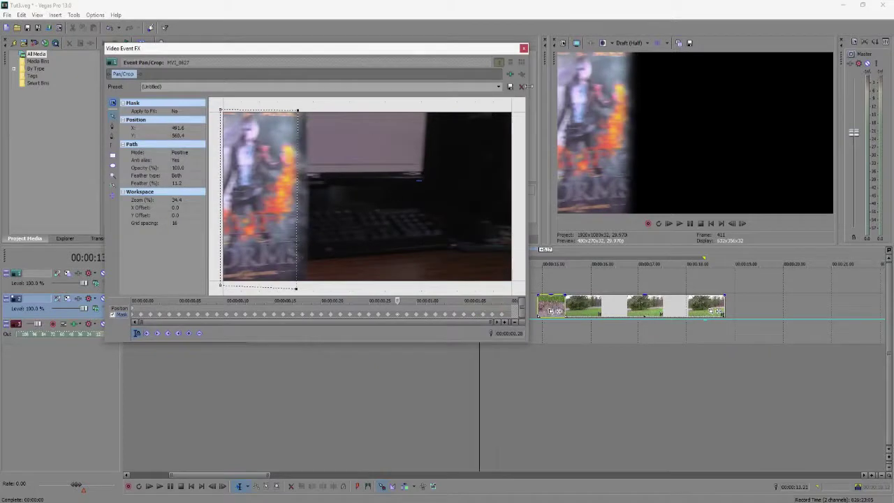
left_click(524, 49)
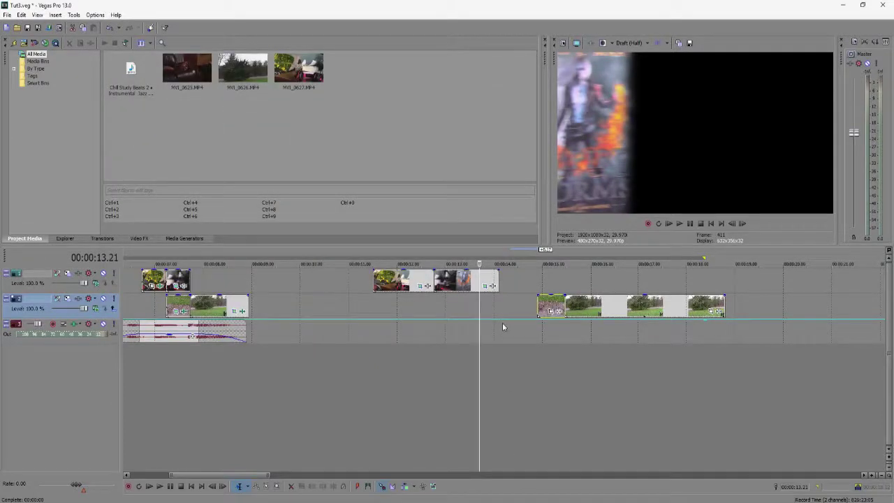
Compare the masked wipe's motion and length with the short outdoor segment up to its cut.
left_click(537, 287)
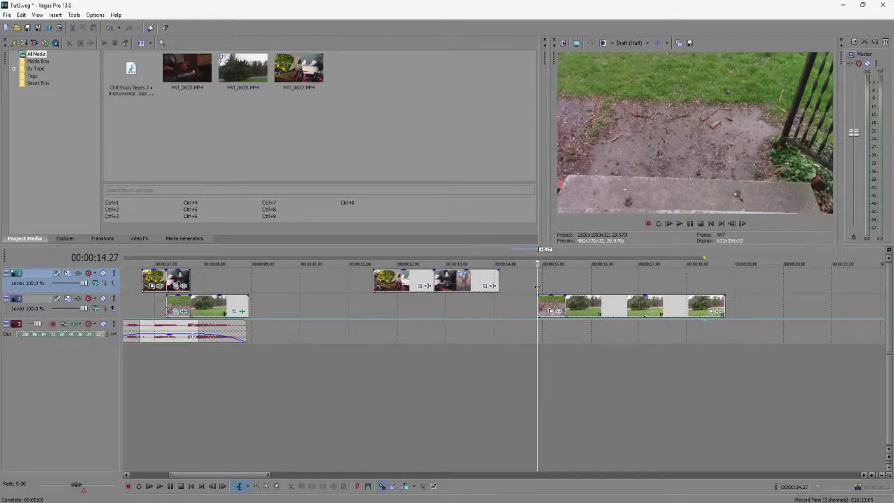
left_click(479, 303)
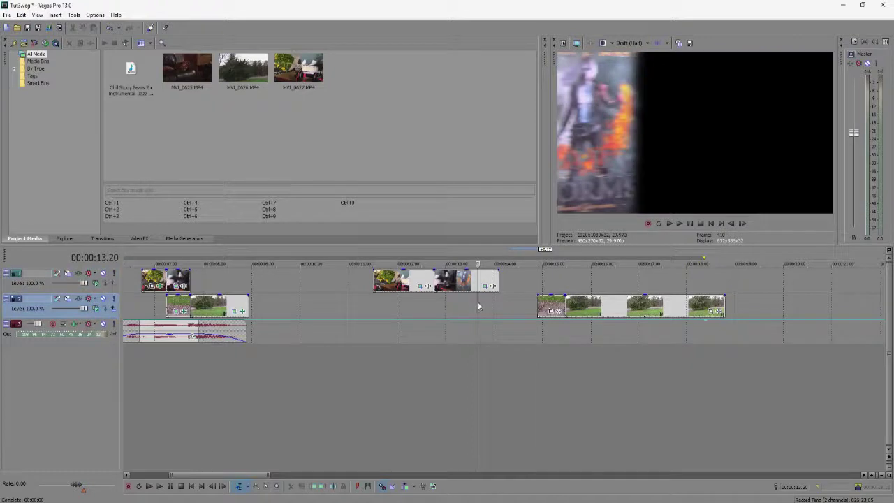
left_click(444, 301)
left_click_drag(446, 299, 500, 303)
left_click(513, 306)
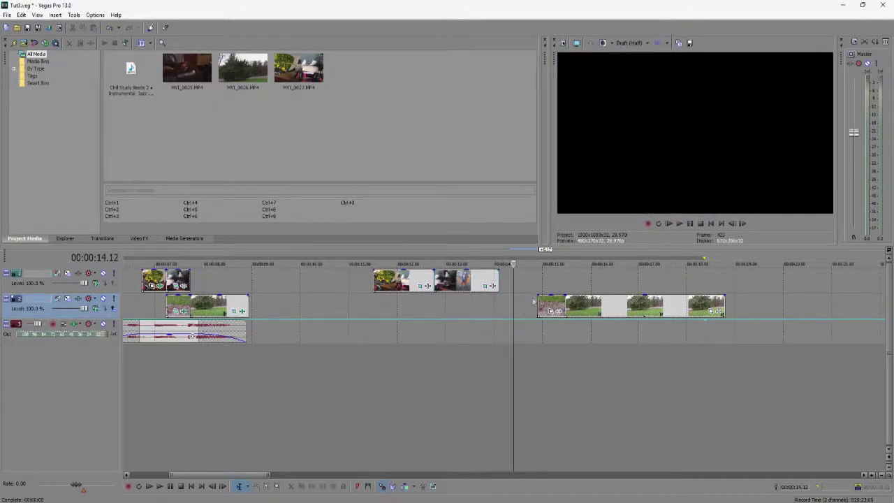
left_click(537, 287)
left_click_drag(537, 282, 561, 281)
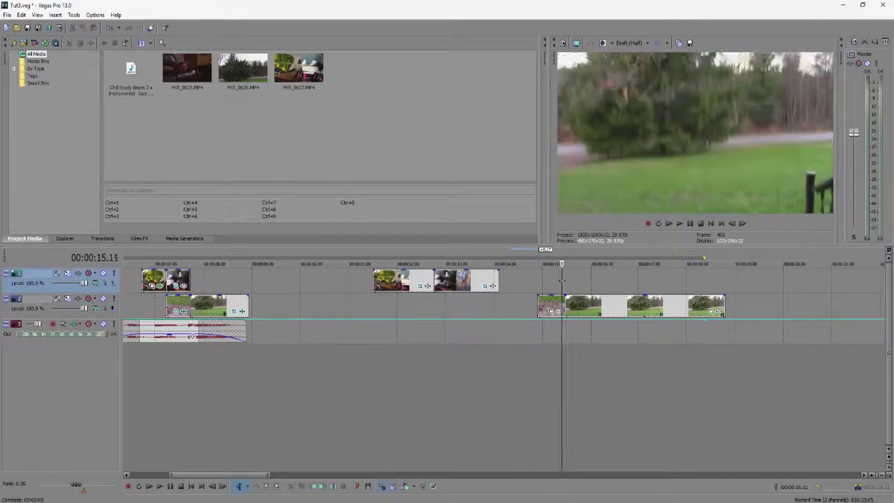
left_click(539, 283)
left_click(543, 283)
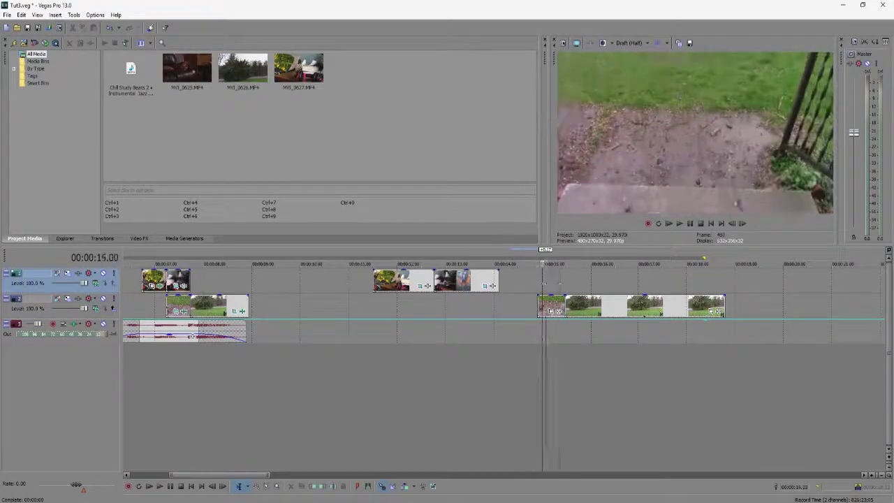
left_click(561, 283)
left_click(565, 282)
left_click(537, 282)
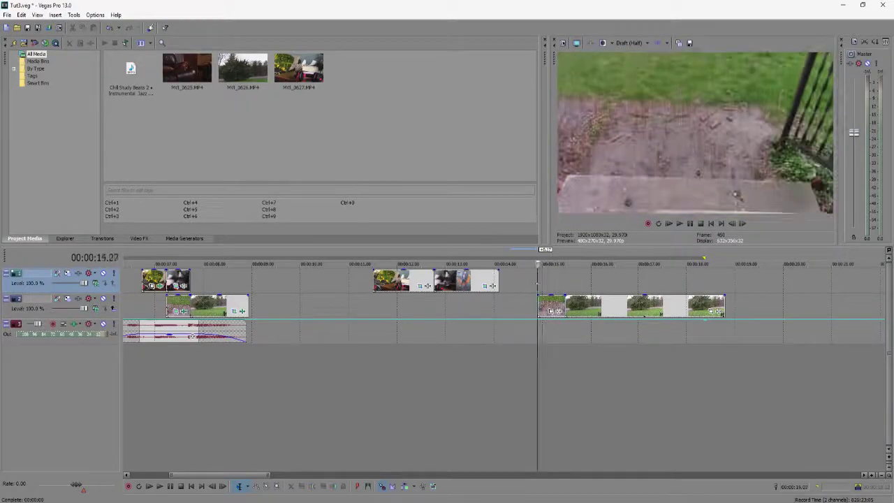
left_click(559, 283)
left_click(565, 283)
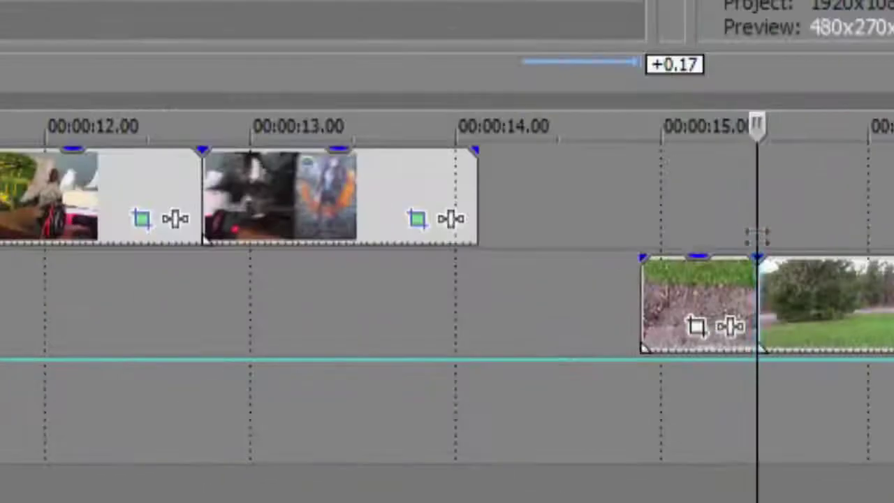
Move the short outdoor segment beneath the masked clip, starting at 00:00:12.23, and time-compress the masked clip to the segment's length.
left_click_drag(711, 300, 635, 289)
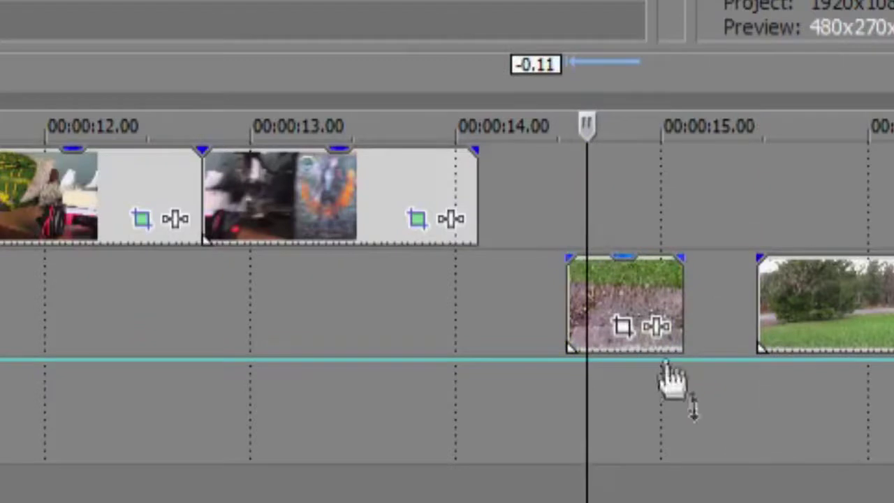
left_click(210, 289)
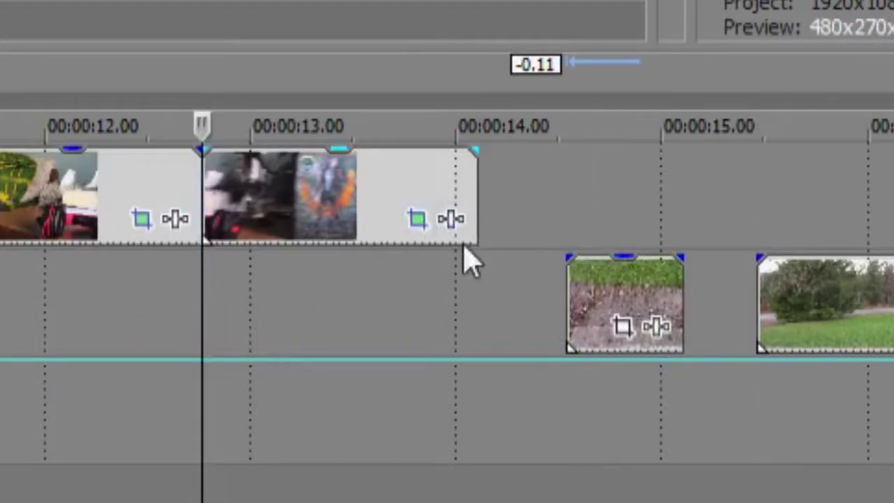
mouse_move(207, 263)
left_mouse_down()
mouse_move(245, 256)
mouse_move(196, 256)
mouse_move(222, 256)
mouse_move(208, 268)
mouse_move(375, 267)
mouse_move(208, 268)
left_mouse_up()
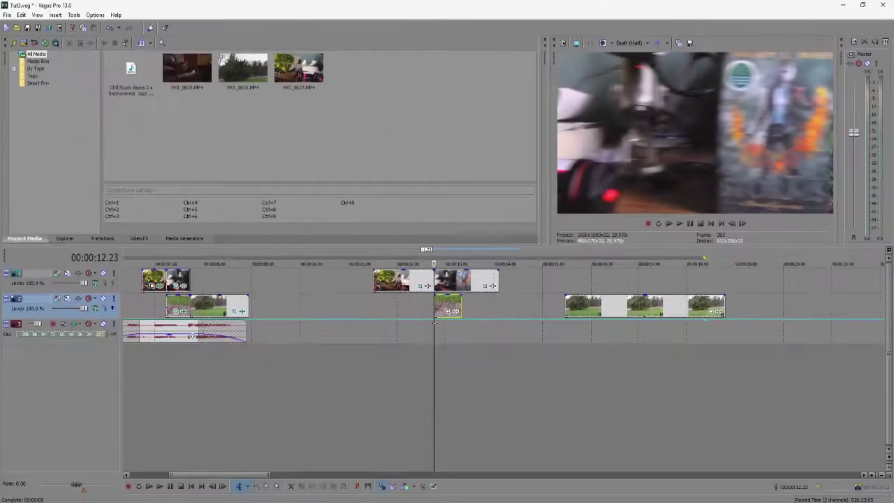
mouse_move(434, 325)
left_mouse_down()
mouse_move(474, 323)
mouse_move(434, 321)
mouse_move(449, 319)
left_mouse_up()
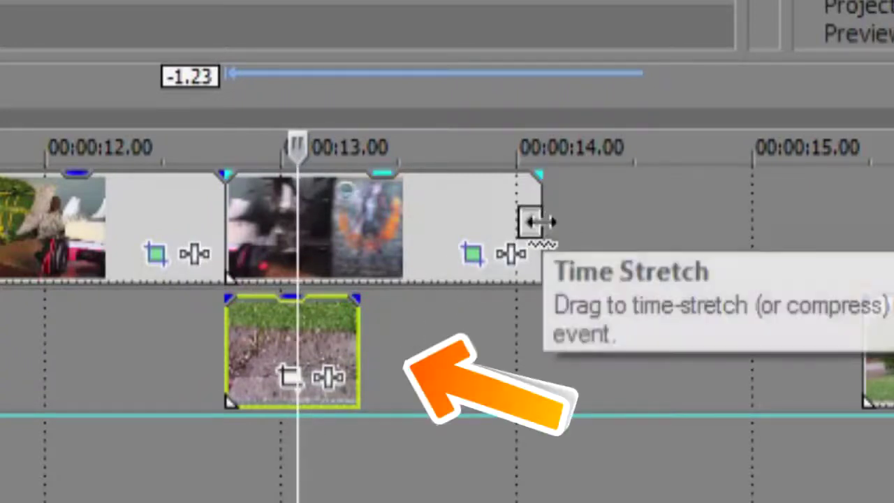
left_click_drag(534, 222, 358, 220)
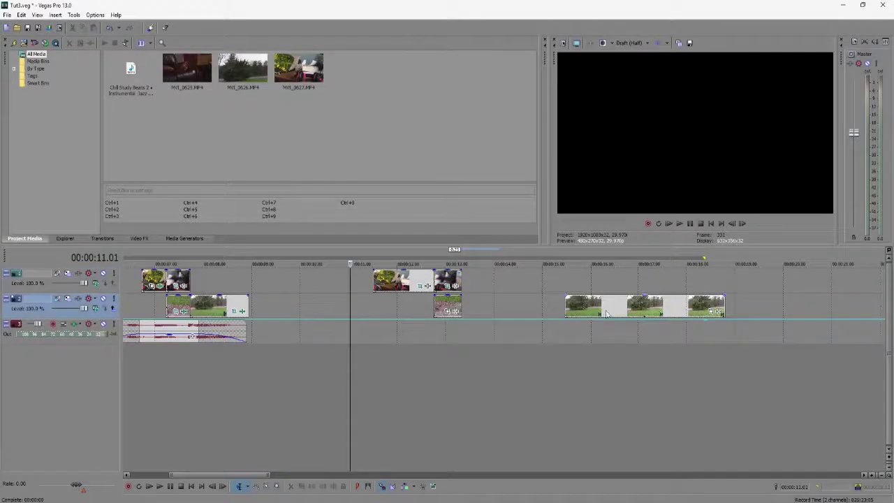
Move the remaining outdoor clip directly against the end of the short outdoor segment and play back the transition.
left_click_drag(607, 313, 502, 304)
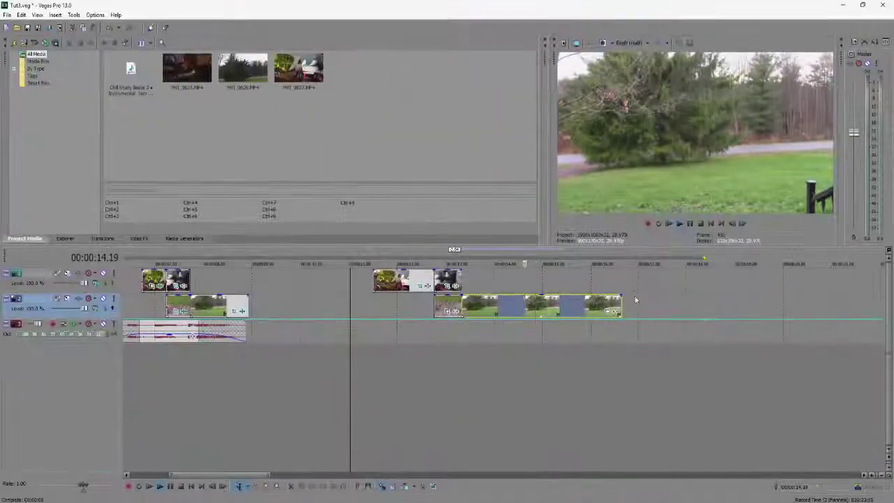
left_click(633, 286)
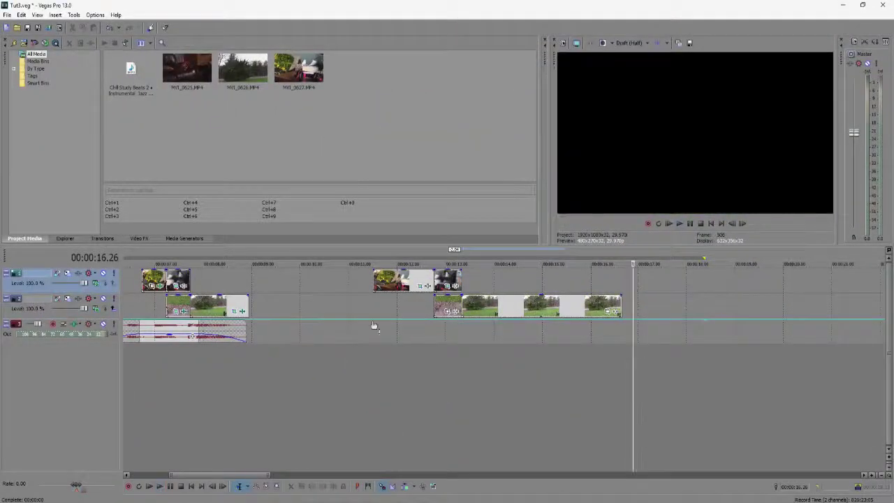
left_click(402, 298)
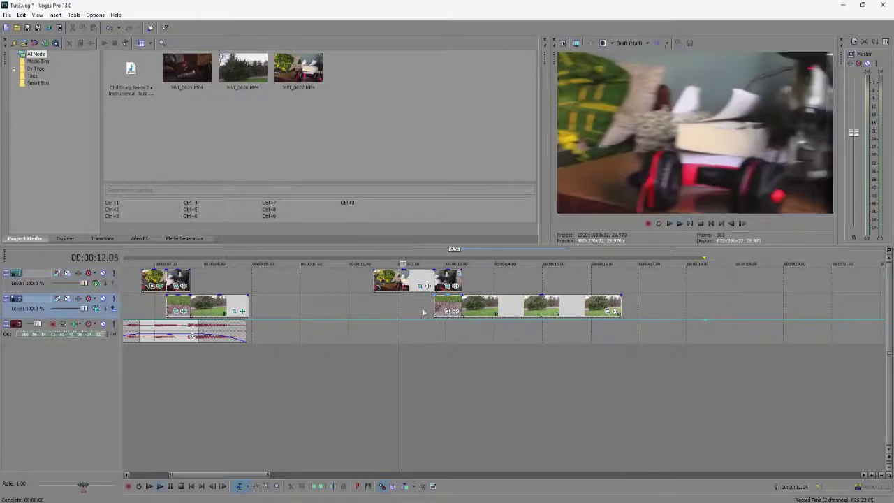
Play back the transition from 00:00:11.15, and time-compress the unmasked indoor clip so it ends against the masked clip.
left_click(375, 307)
key("space")
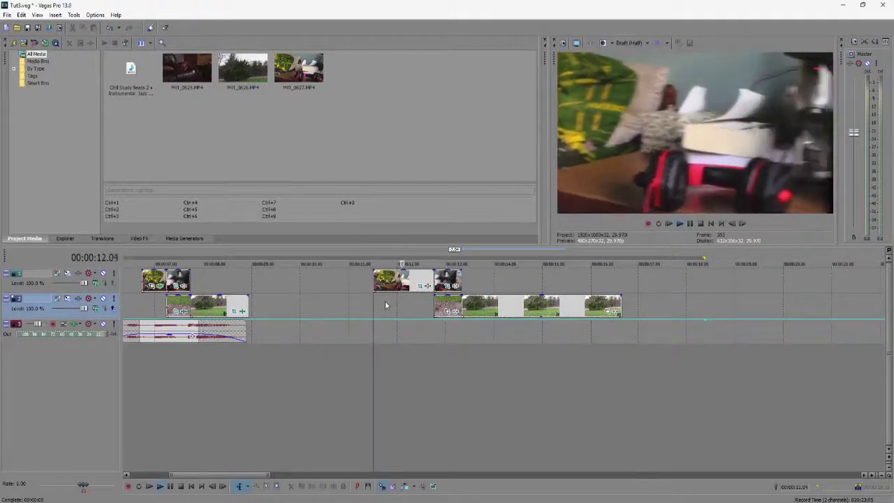
key("space")
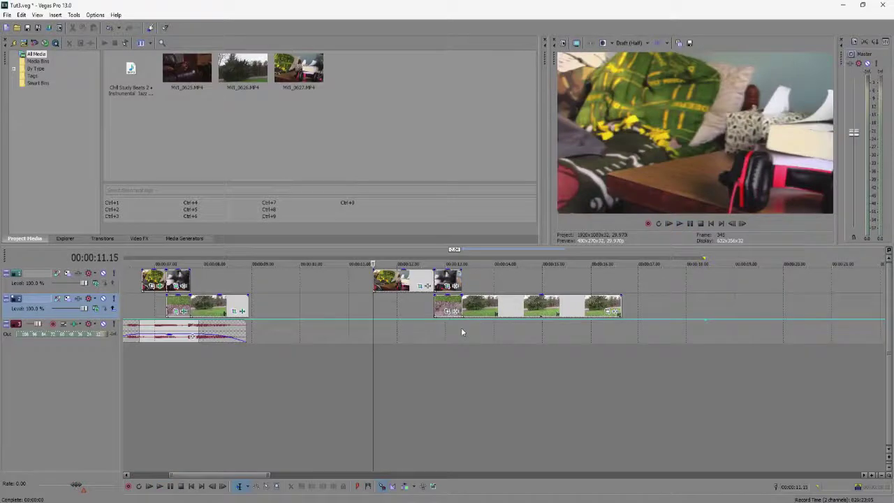
left_click(462, 328)
left_click(409, 310)
scroll(503, 284, "up", 3)
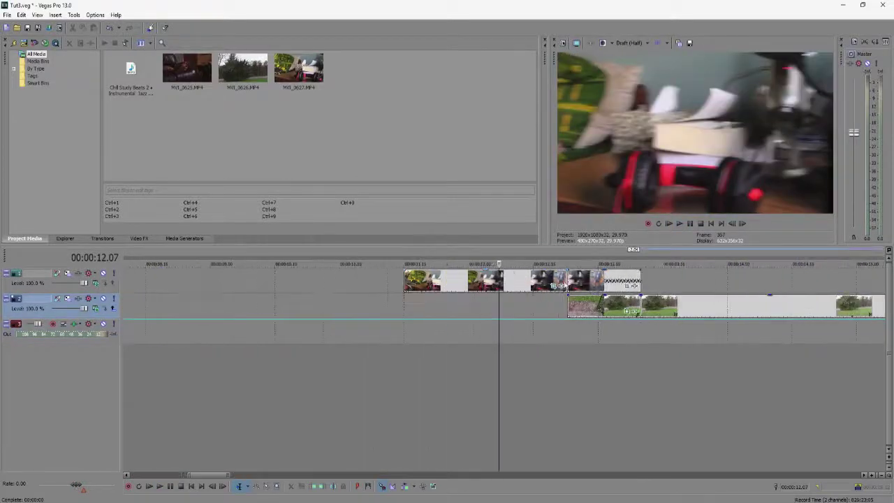
left_click_drag(566, 280, 525, 280)
Play back the transition from 00:00:11.02 and scrub through the masked wipe from its start at 00:00:12.23.
left_click(348, 308)
key("space")
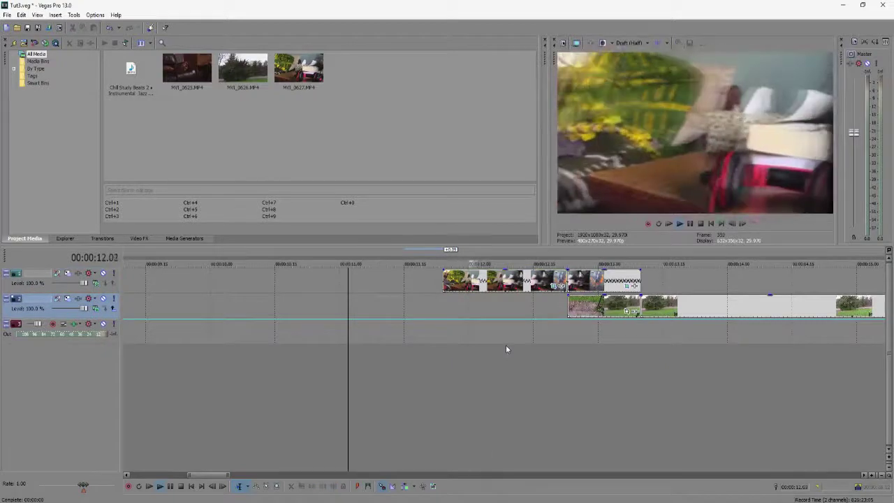
left_click(568, 339)
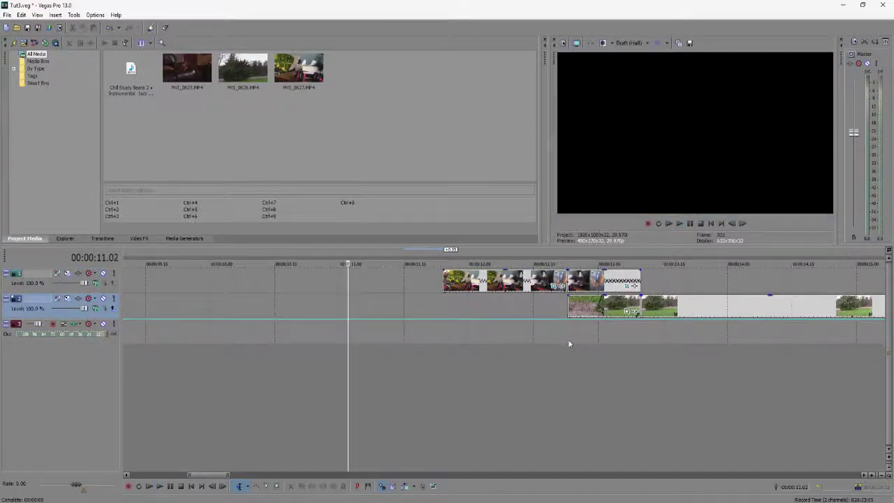
key("space")
scroll(636, 339, "down", 4)
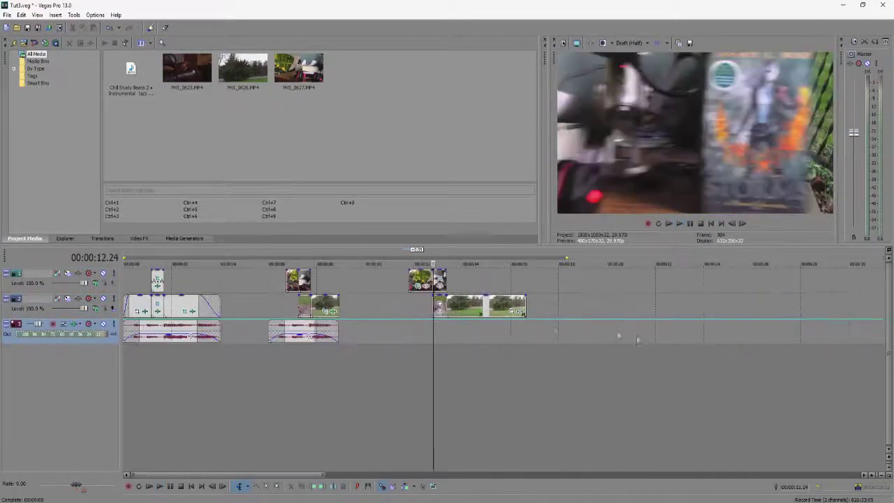
left_click(428, 324)
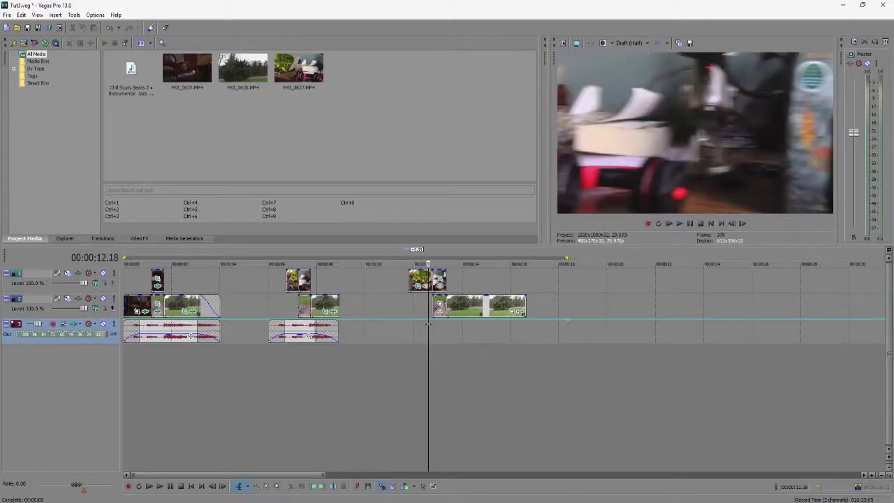
left_click(433, 324)
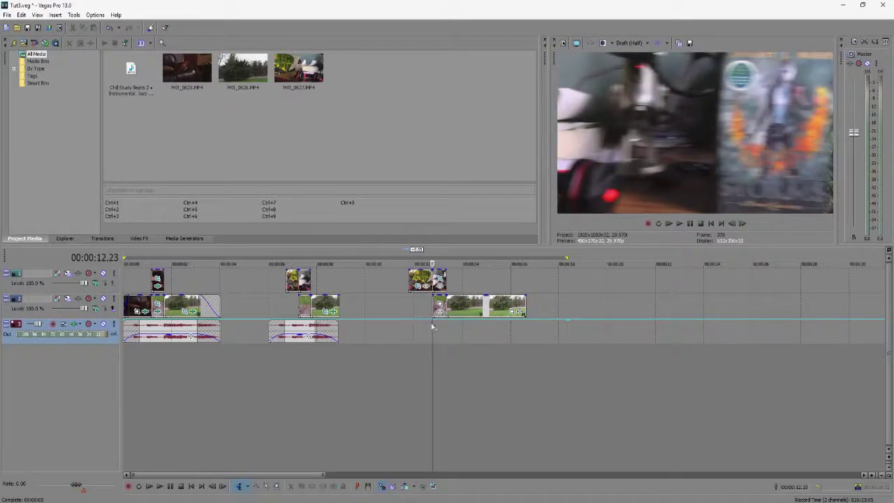
scroll(509, 333, "up", 8)
left_click_drag(497, 330, 561, 339)
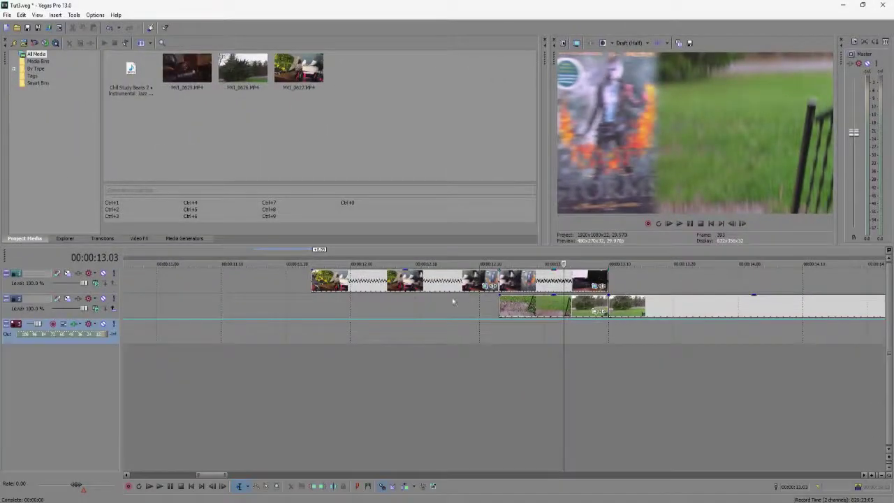
Compare the unmasked indoor clip, the masked clip with its Event Pan/Crop mask, and the short outdoor segment beneath it.
left_click(434, 282)
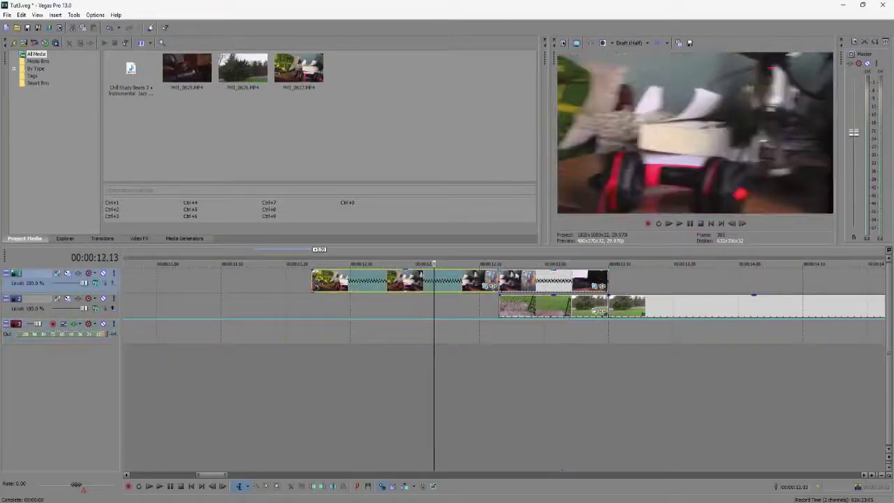
left_click(564, 282)
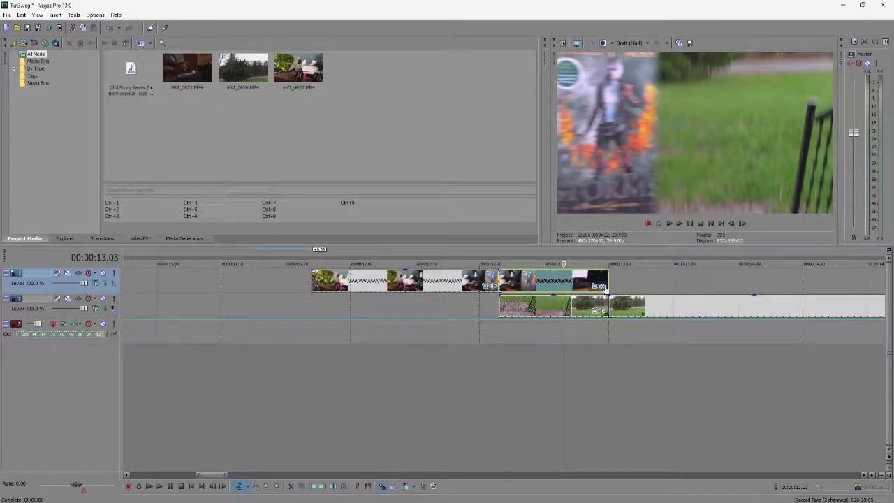
left_click(603, 287)
left_click(734, 108)
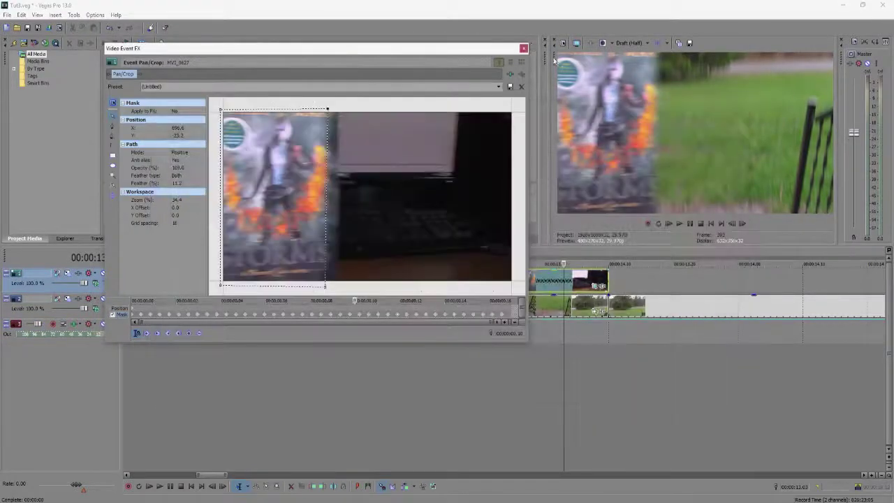
left_click(524, 49)
left_click(448, 281)
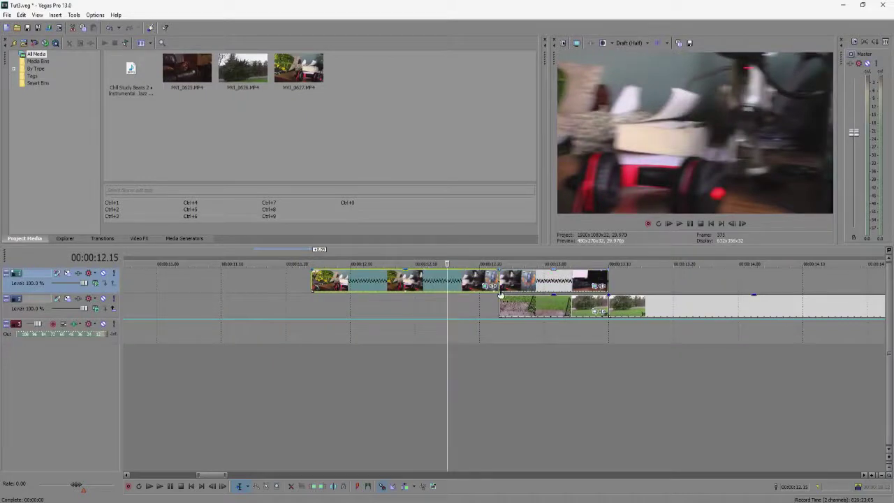
left_click(564, 311)
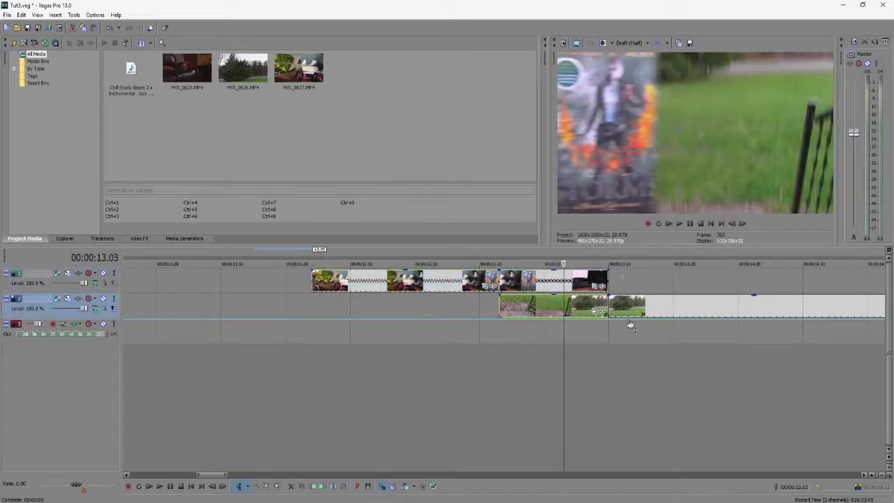
left_click_drag(564, 335, 499, 338)
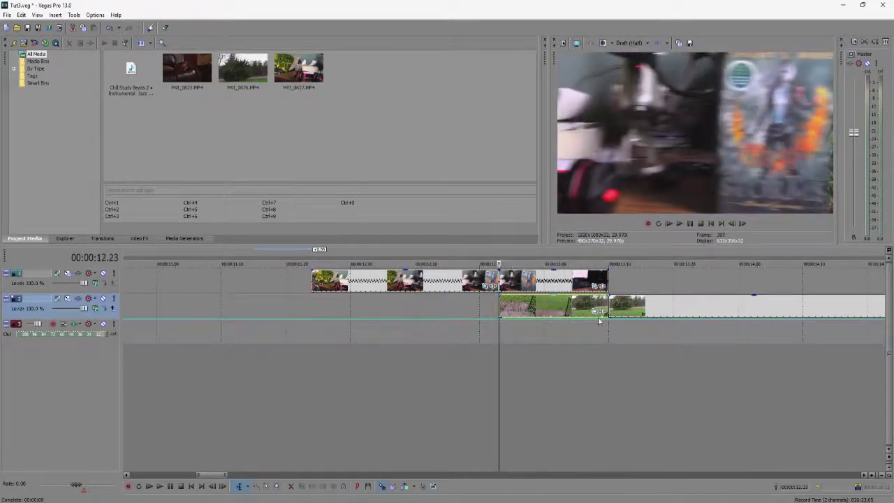
Keyframe the short outdoor segment's crop from full frame to 1,485.6 by 835.6 at 00:00:00.17, and play back the zoom.
scroll(598, 318, "down", 3)
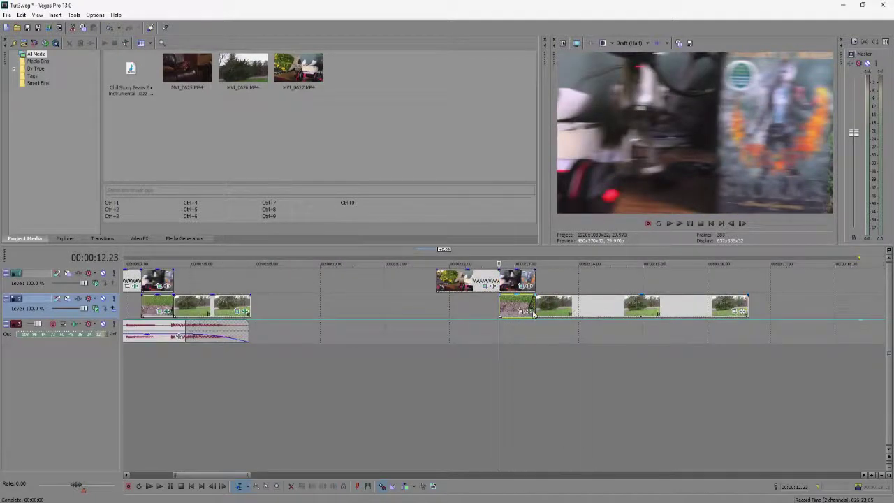
scroll(534, 313, "up", 4)
left_click(559, 311)
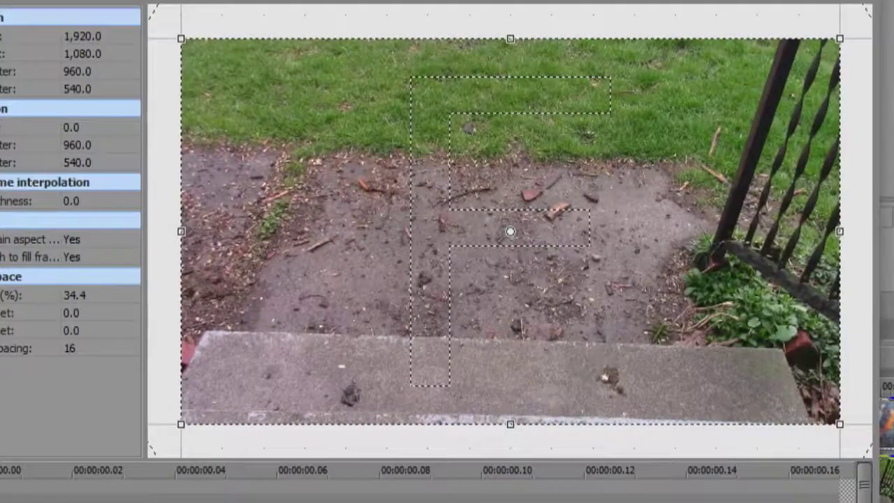
left_click_drag(133, 303, 280, 303)
left_click_drag(311, 475, 838, 472)
left_click_drag(838, 423, 779, 379)
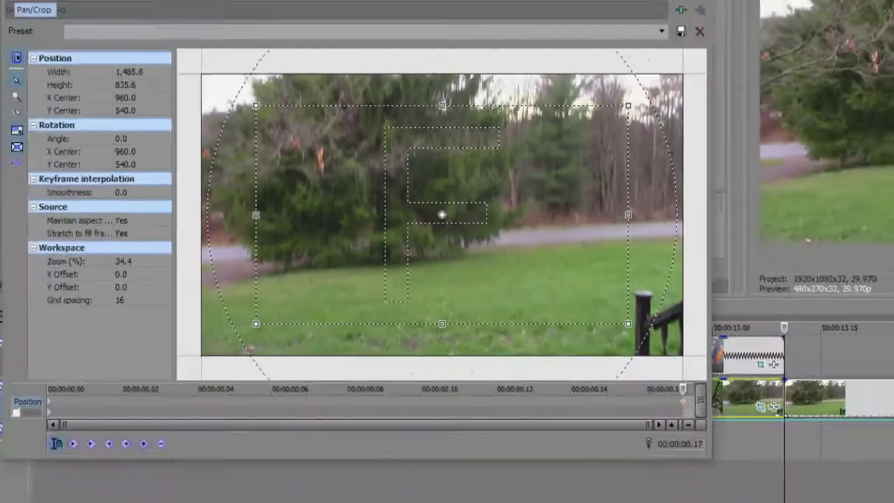
left_click(528, 55)
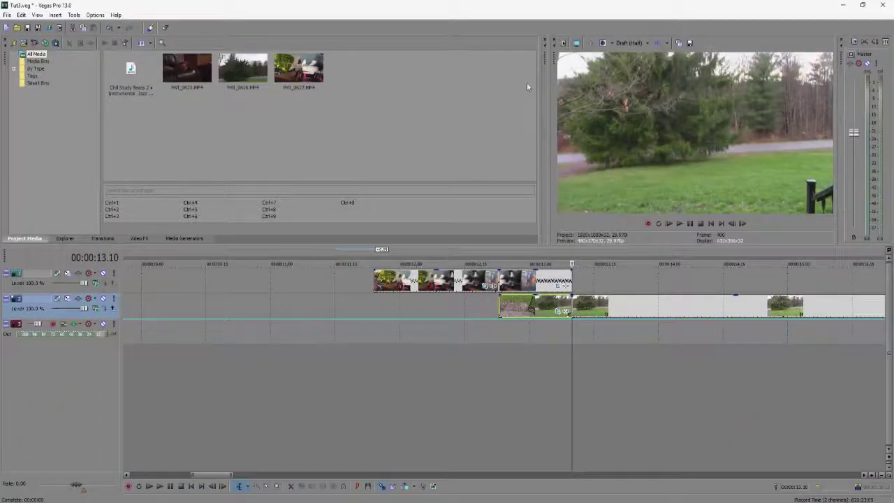
left_click(495, 326)
key("space")
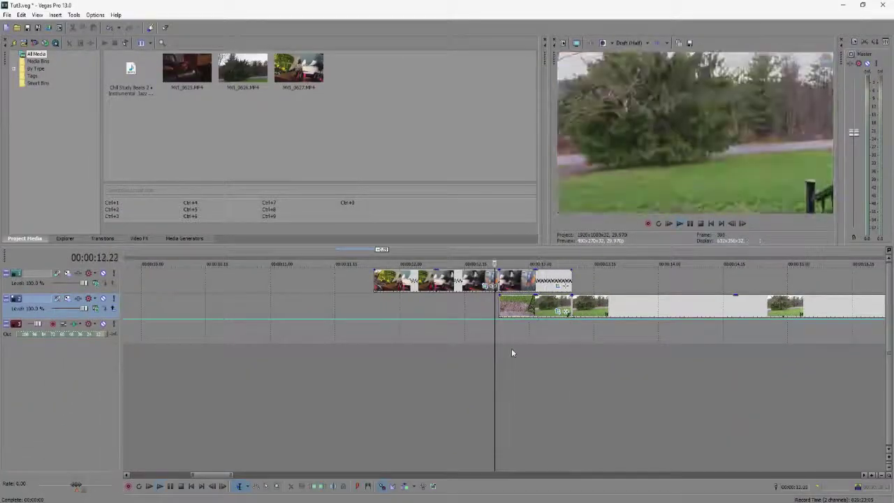
Copy the zoomed-in Position keyframe at 00:00:00.17 from the short outdoor segment's Event Pan/Crop.
left_click(569, 308)
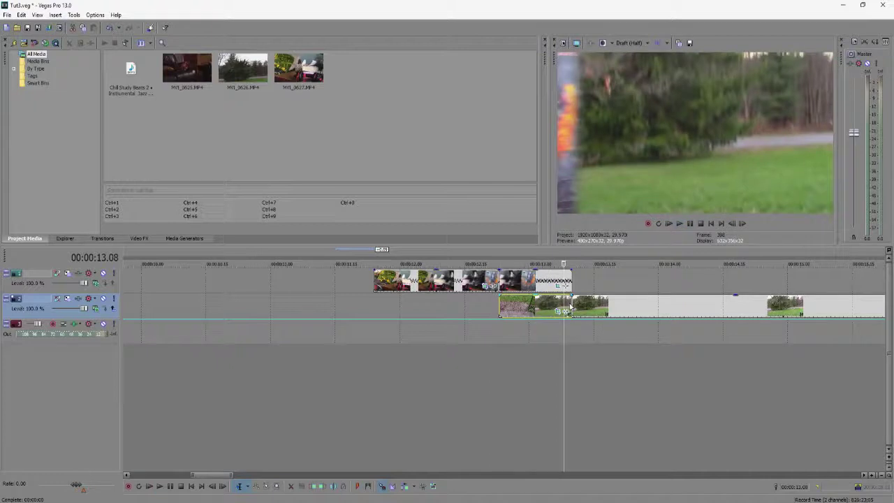
left_click(619, 313)
left_click_drag(618, 312, 579, 326)
left_click(558, 312)
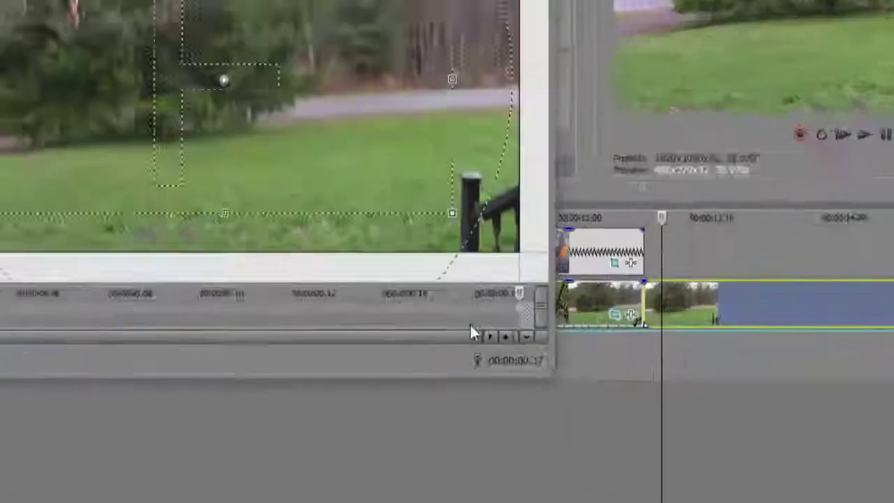
right_click(519, 313)
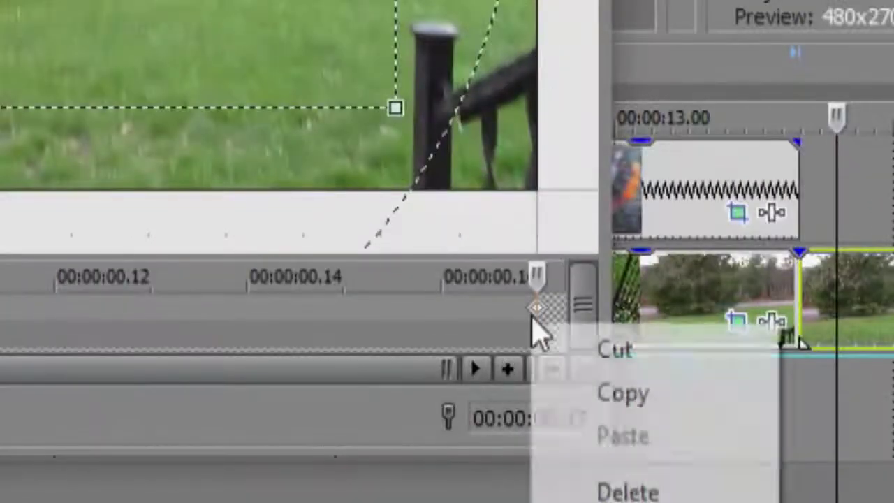
left_click(643, 419)
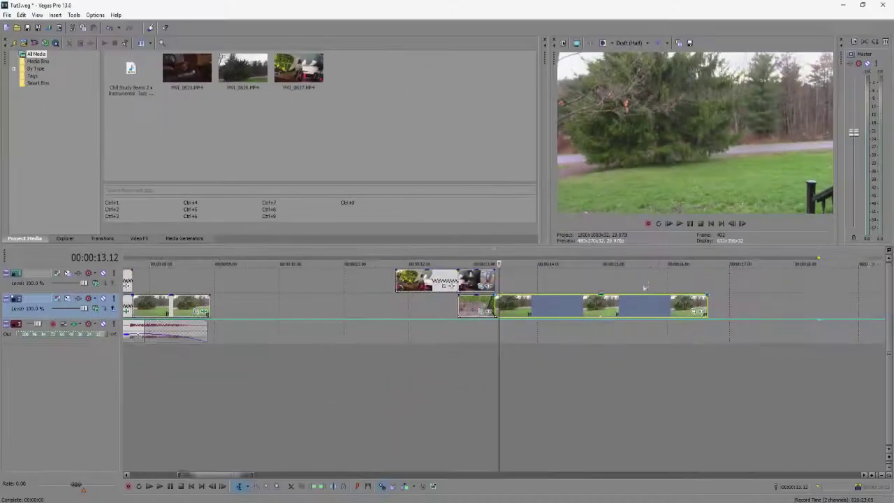
Paste the copied keyframe at the start of the remaining outdoor clip's Event Pan/Crop and delete the keyframe just after 00:00:00.15.
left_click(697, 312)
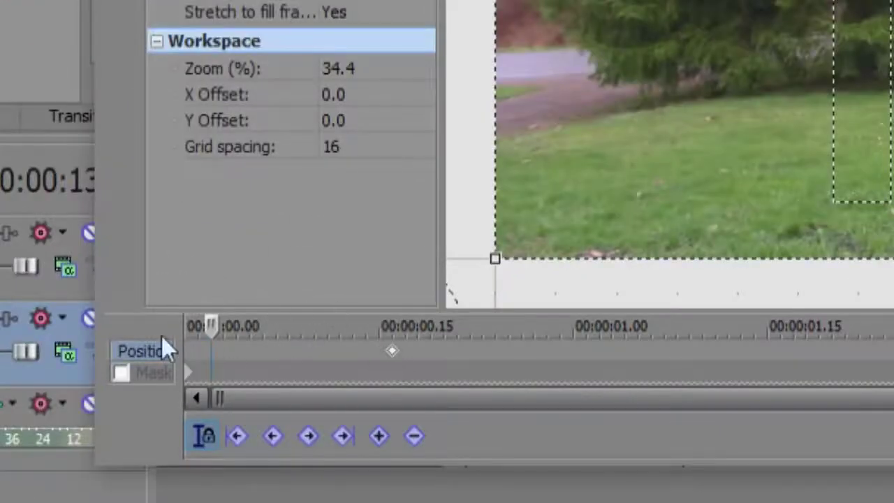
left_click(187, 345)
right_click(219, 352)
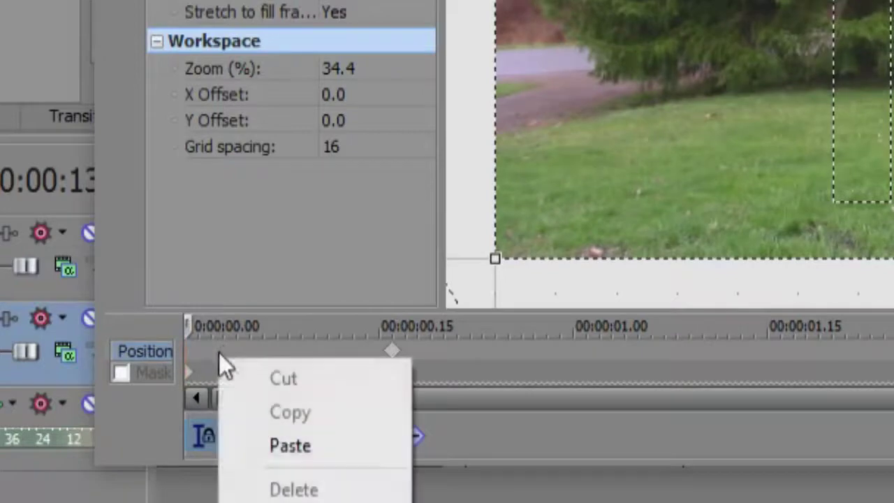
left_click(293, 445)
left_click(391, 350)
right_click(391, 351)
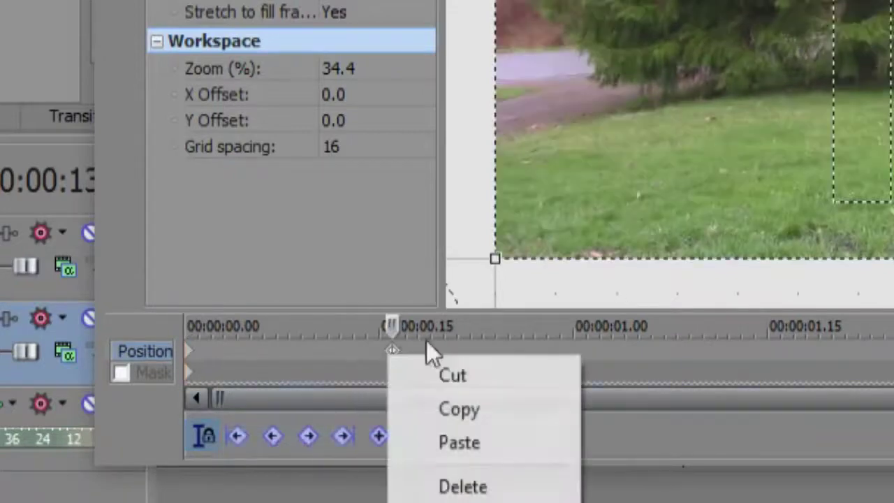
left_click(486, 487)
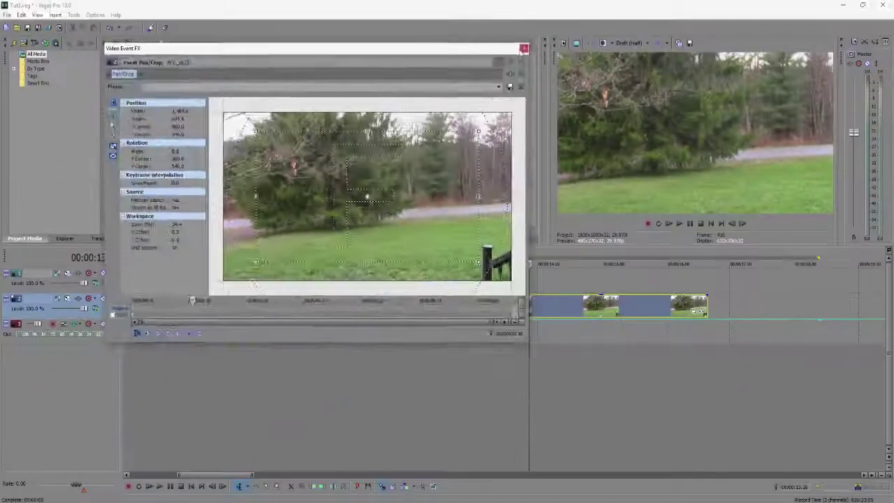
left_click(524, 47)
Play back the zoomed transition repeatedly from before the indoor clip and again from 00:00:12.20.
left_click(363, 333)
key("space")
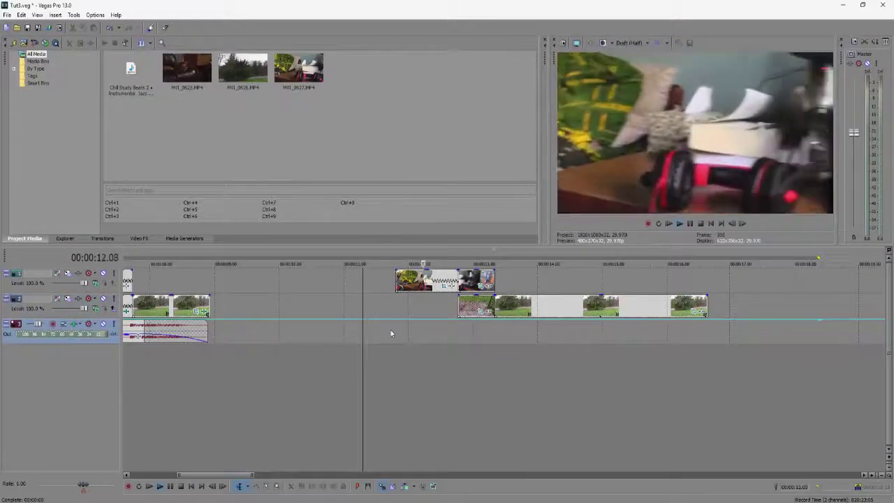
key("space")
key("space")
key("l")
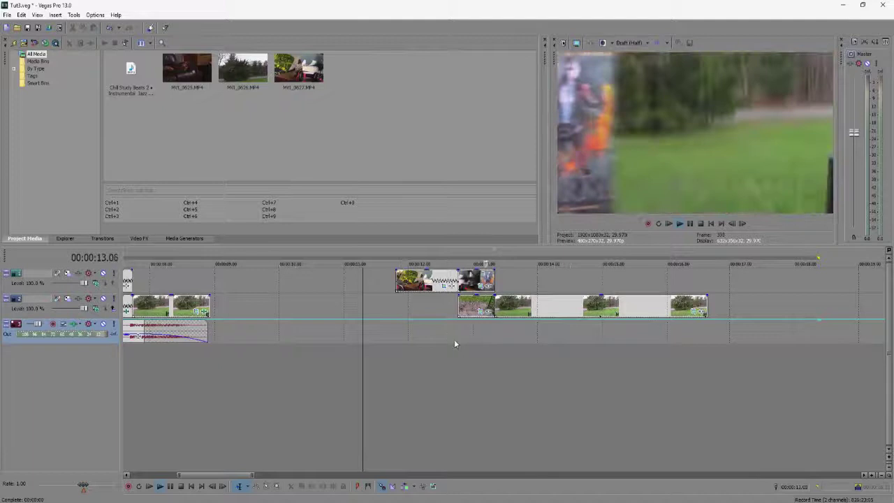
key("space")
key("space")
left_click(451, 328)
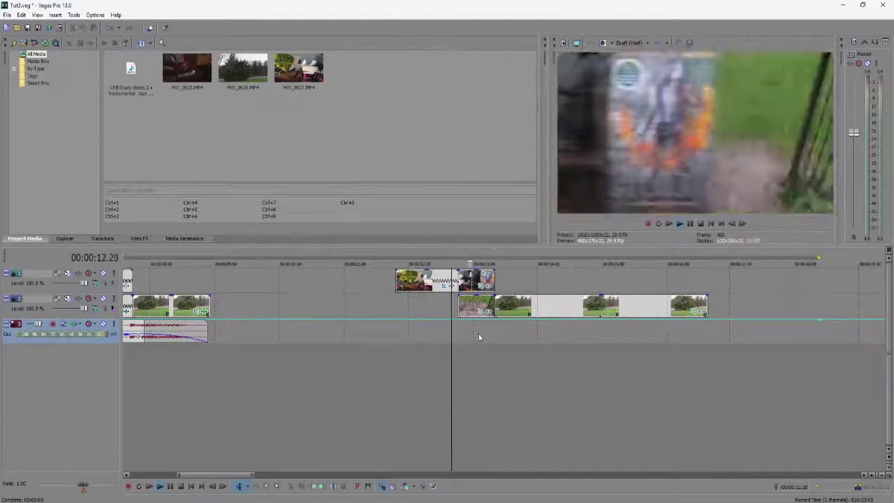
key("space")
Time-compress the masked clip and short outdoor segment to the same shorter length, and move the remaining outdoor clip against their end.
scroll(599, 299, "up", 3)
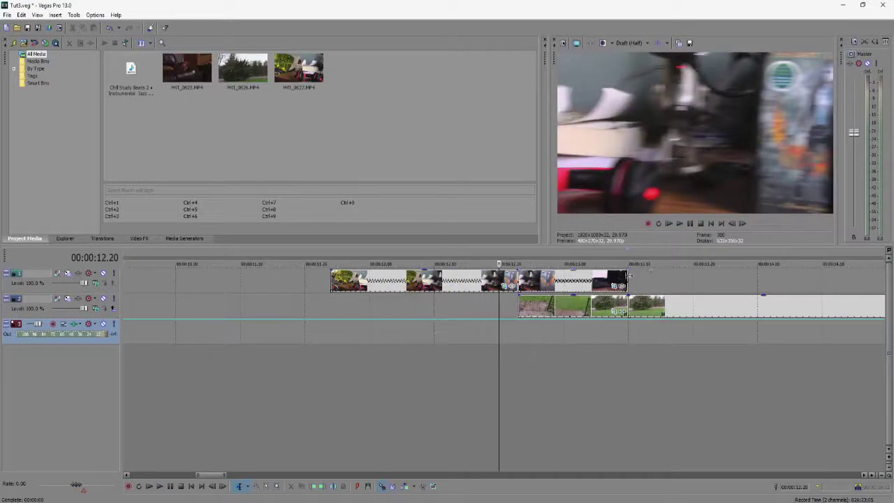
scroll(592, 283, "down", 1)
left_click(632, 306)
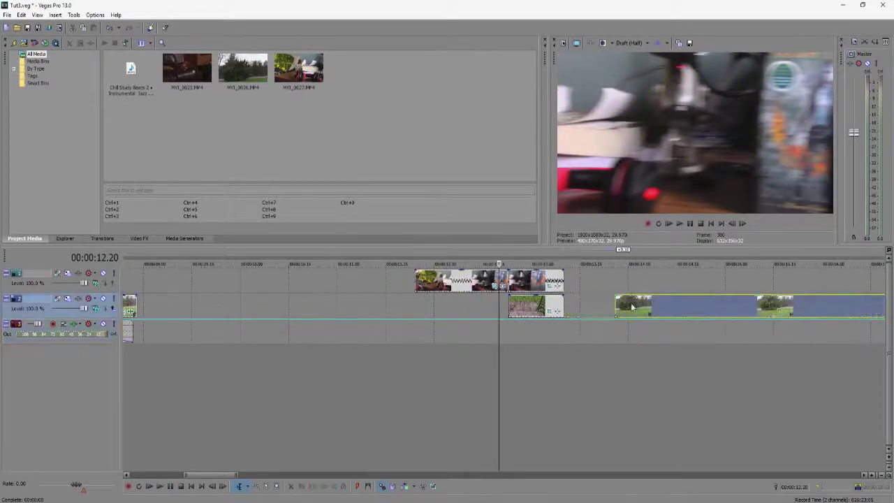
left_click_drag(565, 302, 551, 281)
left_click_drag(619, 305, 552, 305)
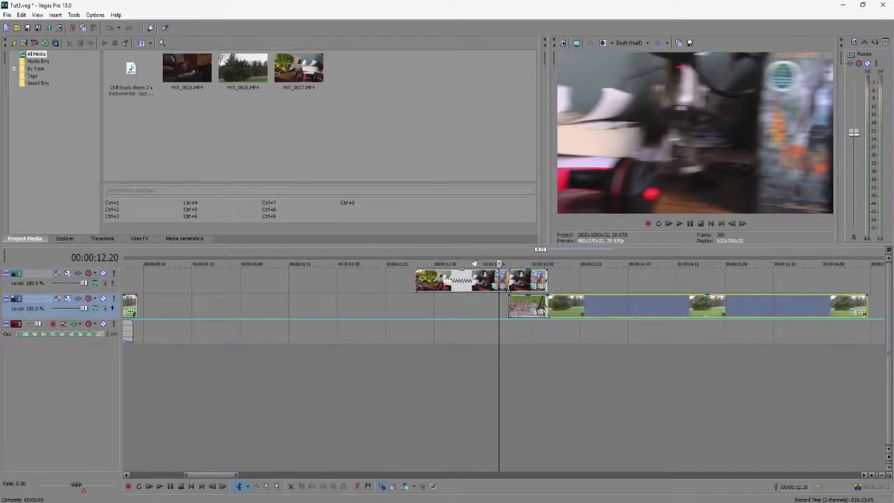
Time-compress the unmasked indoor clip further and place its end against the start of the masked clip.
left_click(506, 281)
left_click_drag(507, 280, 489, 283)
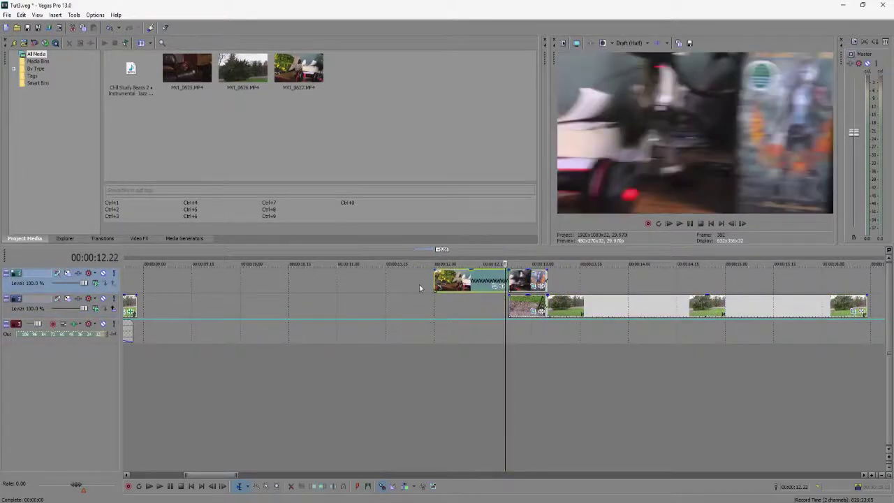
Play back the shortened transition from before the indoor clip and put the cursor at the start of the remaining outdoor clip, 00:00:13.05.
left_click(420, 287)
key("space")
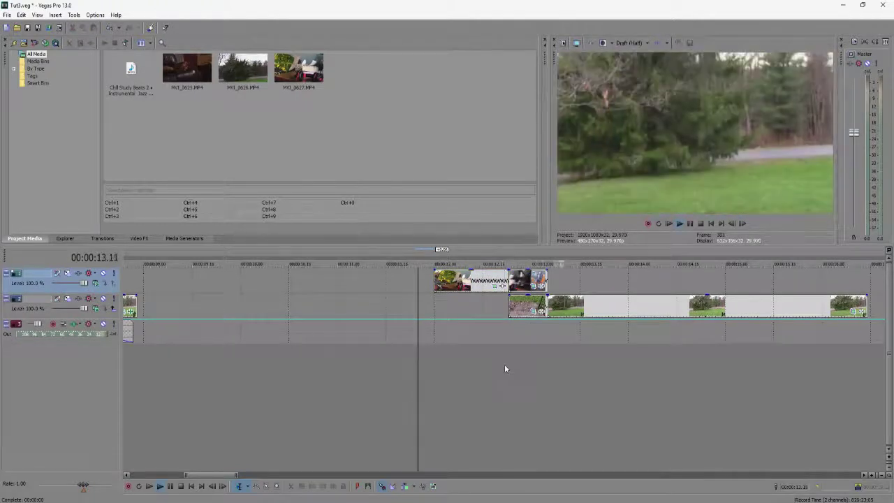
key("space")
left_click(548, 364)
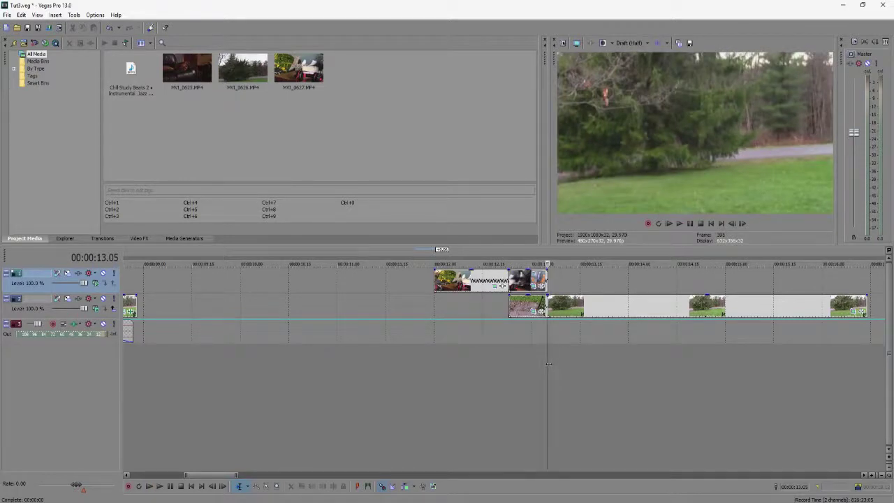
left_click(553, 348)
mouse_move(554, 347)
left_mouse_down()
mouse_move(507, 343)
mouse_move(547, 342)
left_mouse_up()
Copy the faded music event from beneath the earlier transition and place the copy on the audio track beneath the new transition.
scroll(548, 342, "down", 4)
left_click_drag(129, 71, 320, 339)
scroll(323, 342, "up", 2)
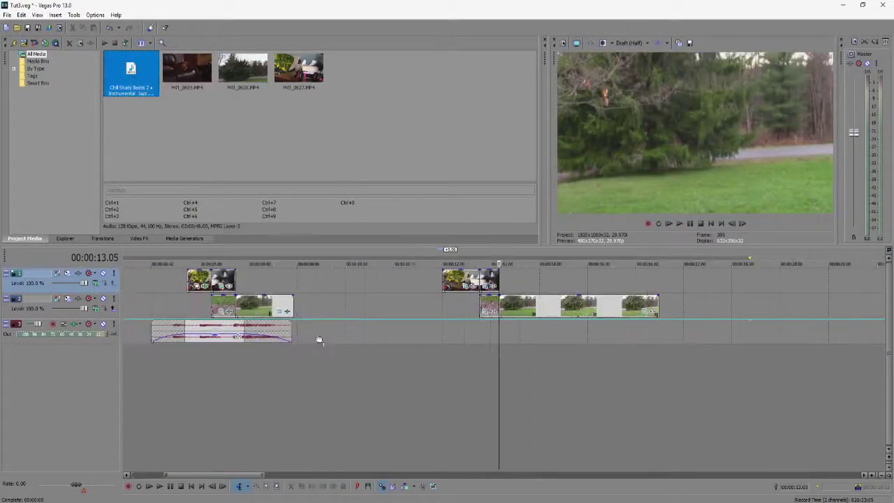
left_click(219, 333)
left_click_drag(480, 326, 477, 328)
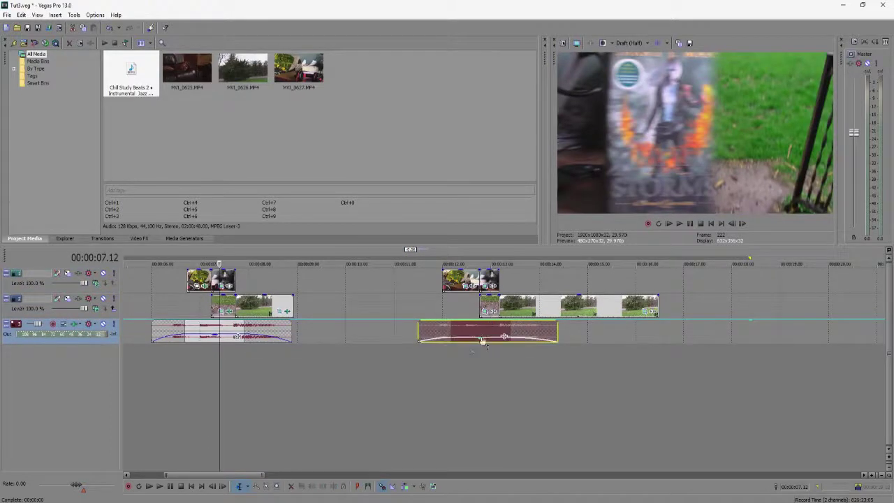
Play back the new transition with its music from just before the copied audio event and put the cursor at 00:00:16.20.
left_click(416, 366)
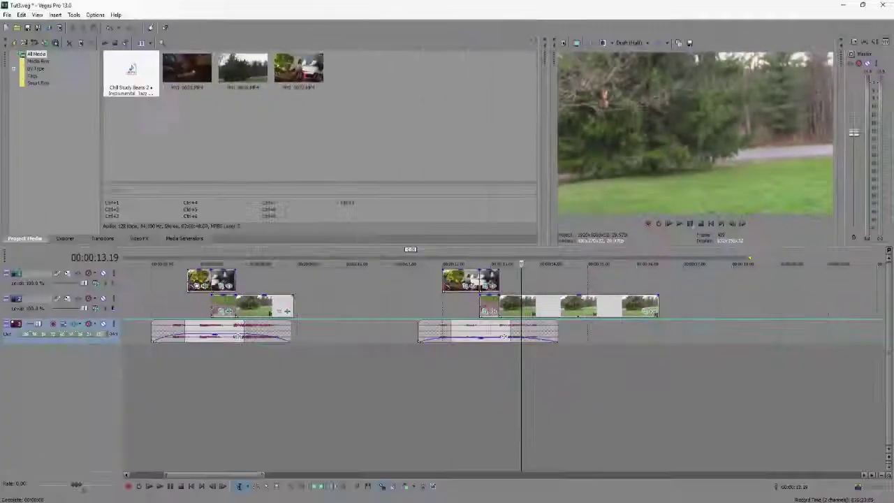
left_click(585, 370)
left_click(657, 355)
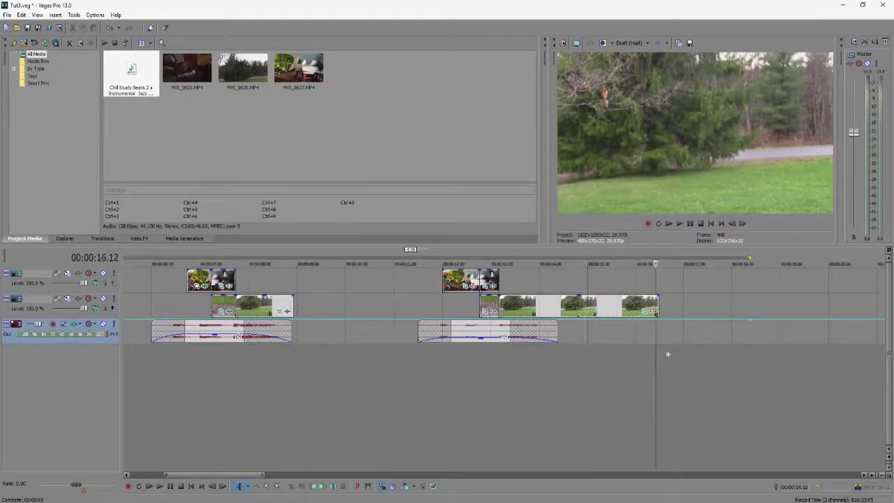
left_click(669, 354)
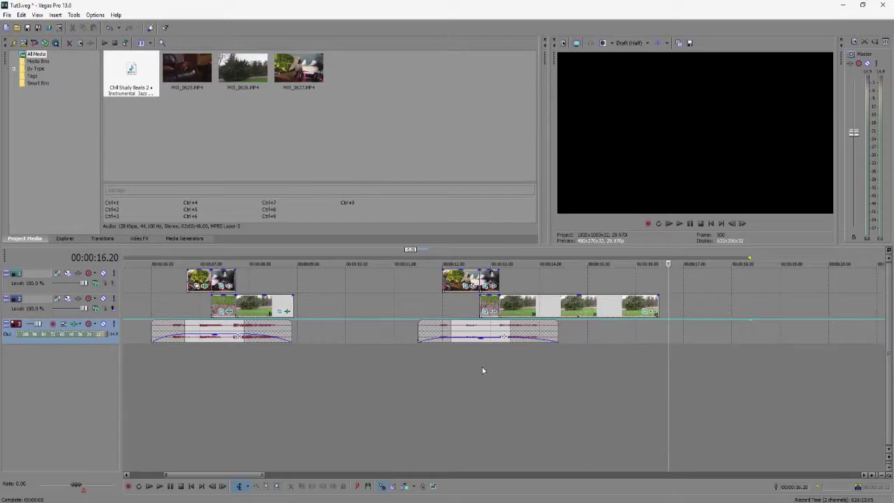
Collapse the long time selection to a point at about 00:00:16.27, just past the end of the outdoor clip.
left_click(682, 296)
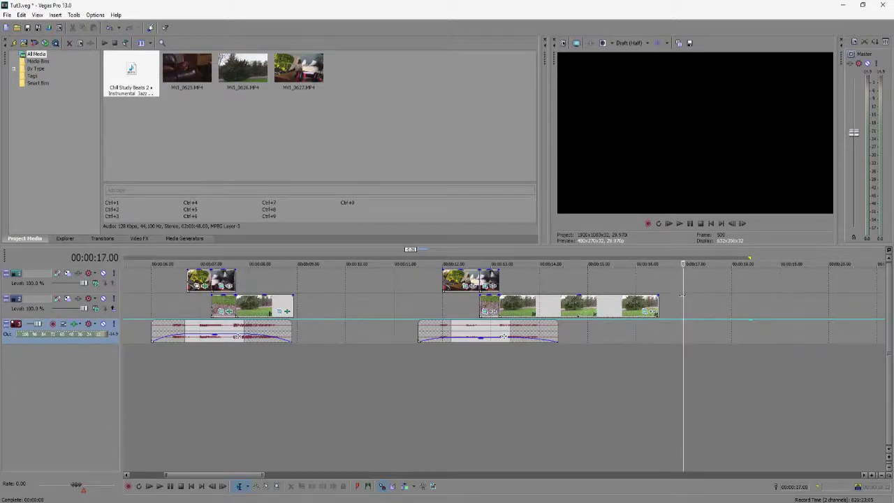
left_click(659, 296)
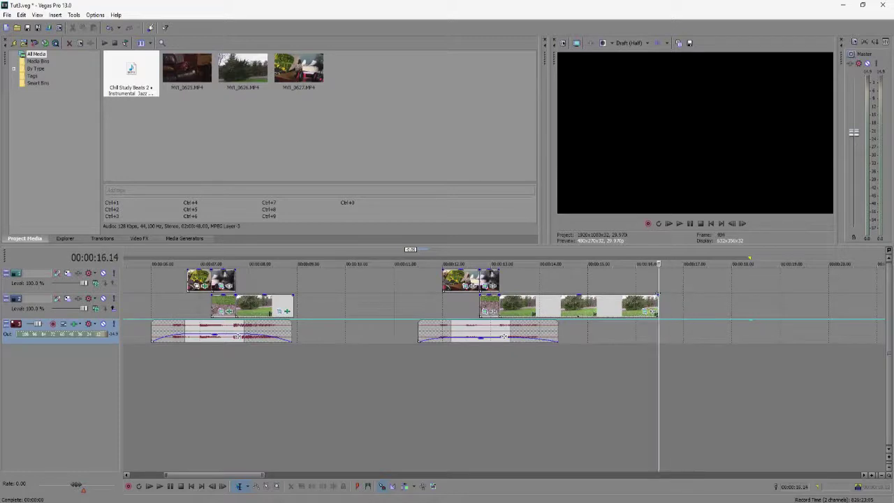
left_click(679, 287)
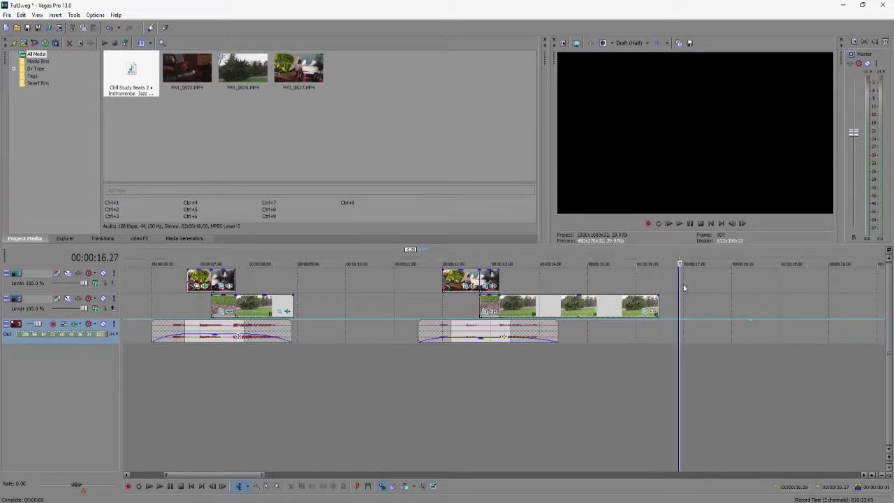
left_click(683, 287)
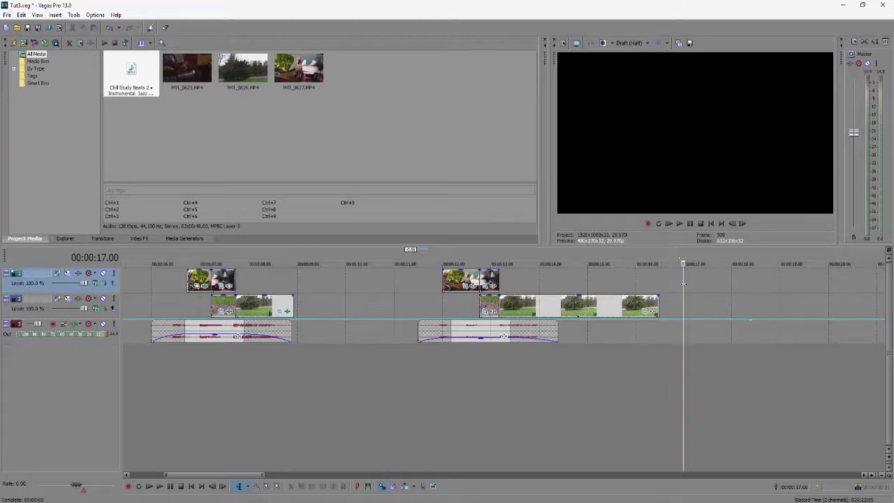
Play back the transition with music from 00:00:11.00 and put the cursor past the outdoor clip at 00:00:17.00.
left_click_drag(683, 284, 395, 286)
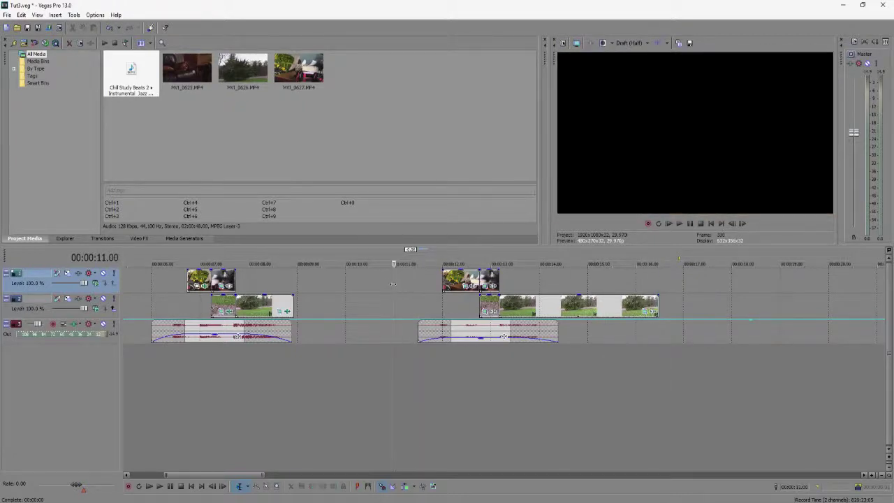
key("space")
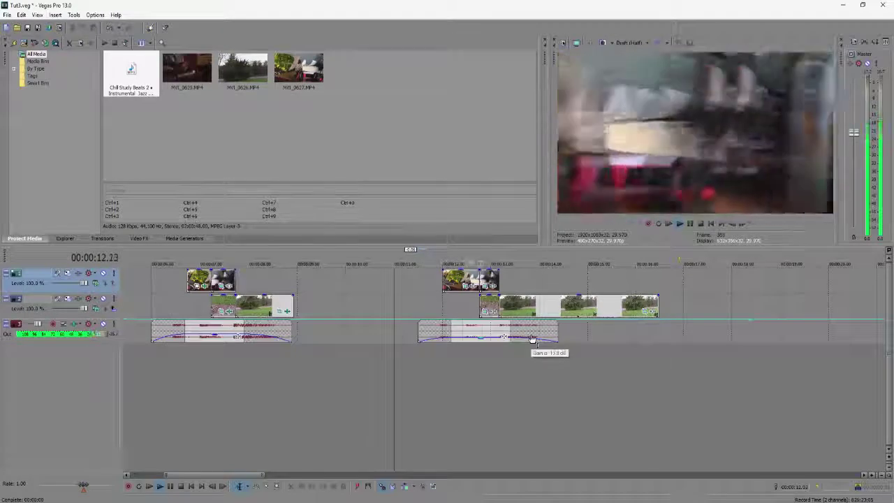
left_click(607, 343)
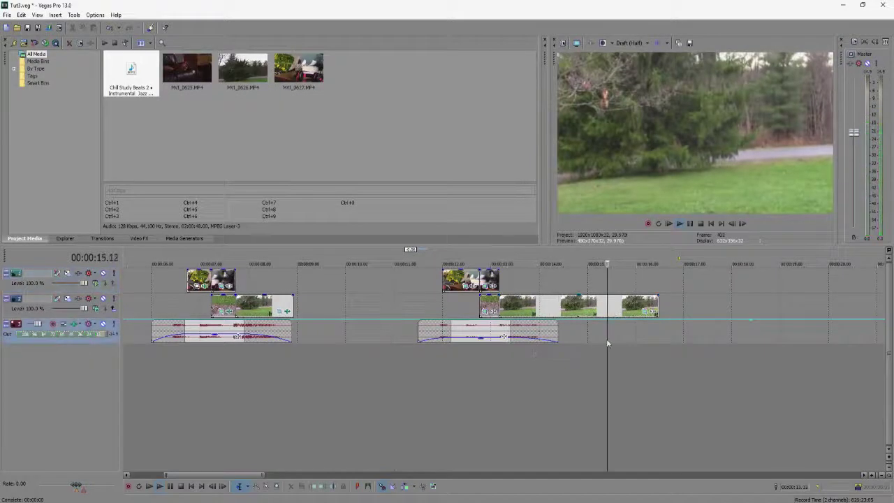
left_click(668, 340)
left_click(683, 347)
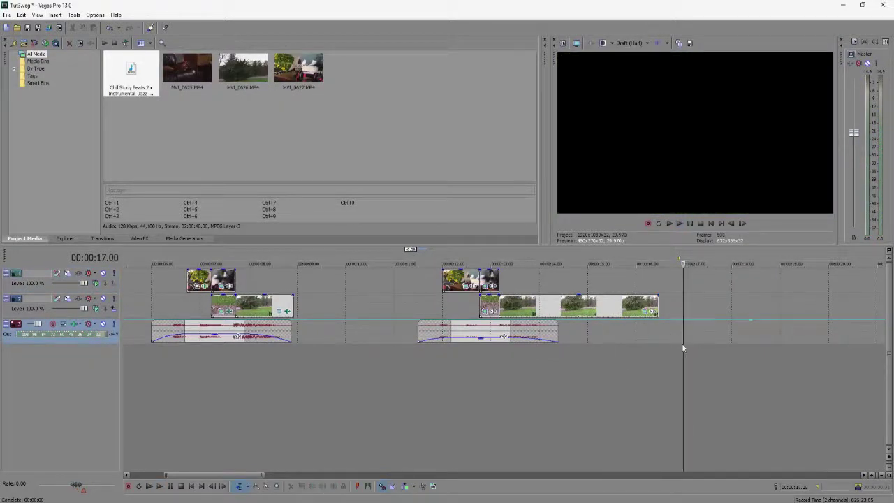